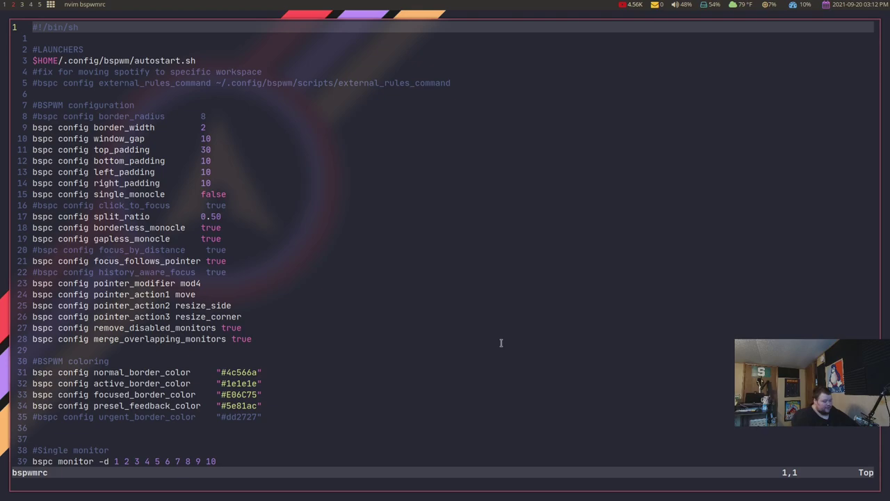
Open the i3 config in a side terminal, read down through its keybindings, then close it.
key("super+Return")
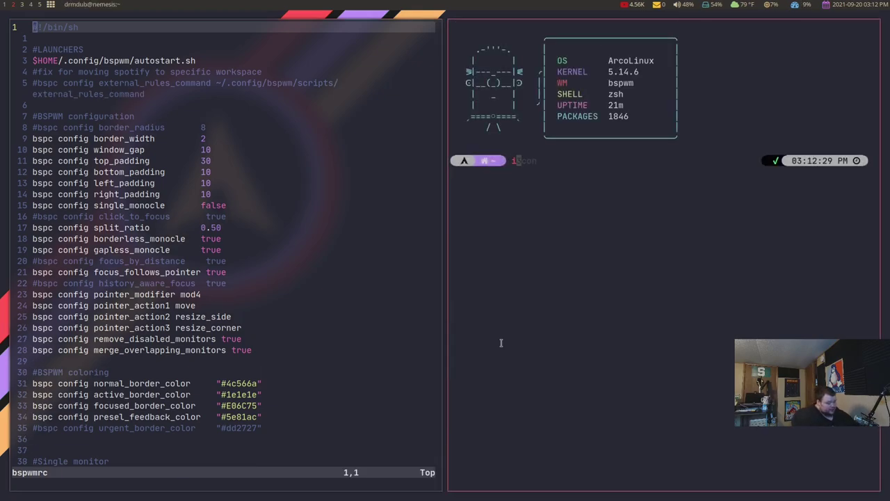
type("i3conf")
key("Return")
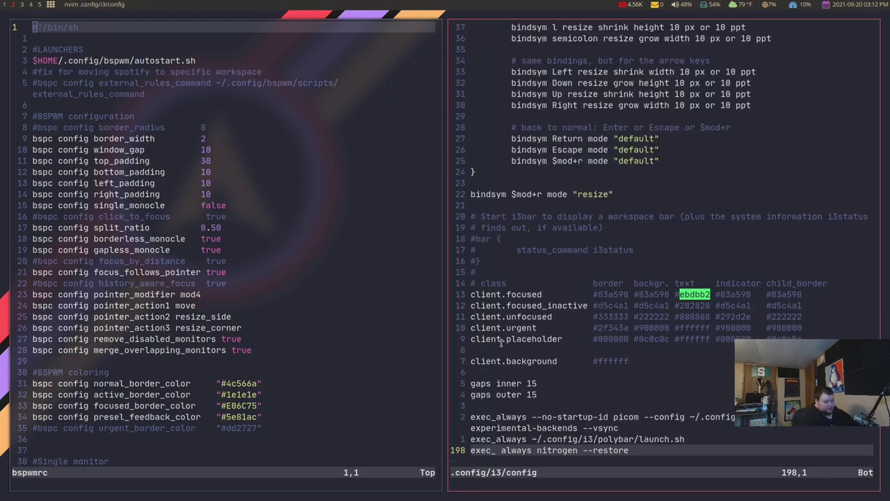
key("g")
key("g")
key("j")
key("j")
key("j")
key("j")
key("j")
key("j")
key("j")
key("j")
key("j")
key("j")
key("j")
key("j")
key("j")
key("j")
key("j")
key("j")
key("j")
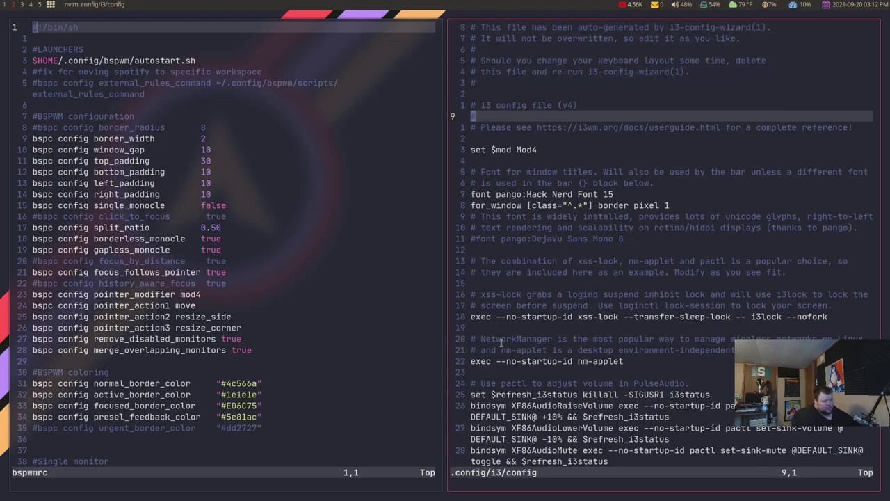
key("j")
key("j")
key("j")
key("j")
key("j")
key("j")
key("j")
key("j")
key("j")
key("j")
key("j")
key("j")
key("j")
key("j")
key("j")
key("j")
key("j")
key("j")
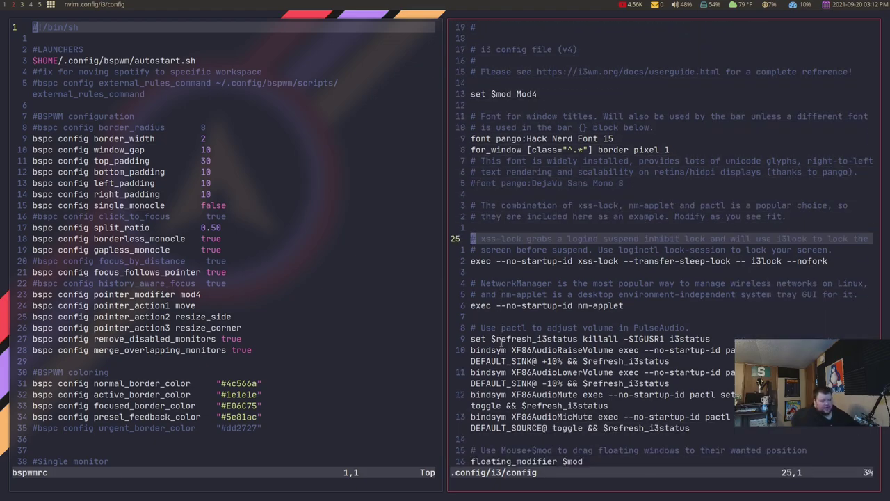
key("j")
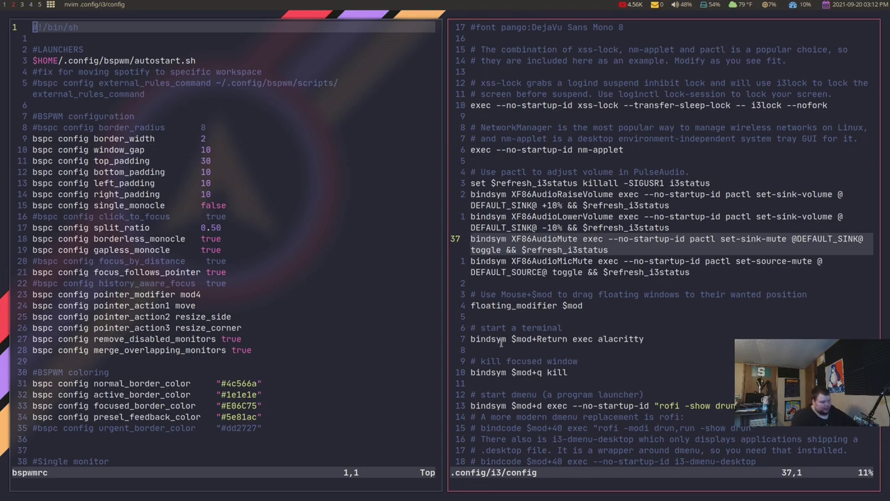
key("j")
key("j")
key("j")
key("j")
key("j")
key("j")
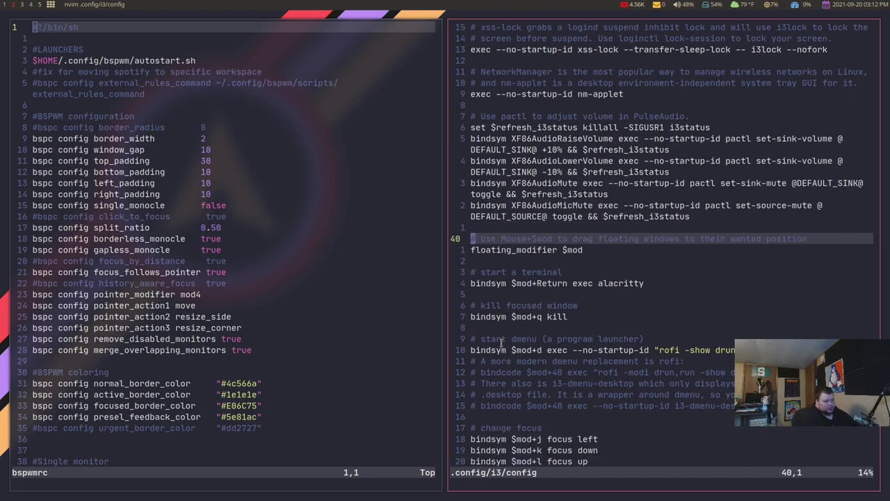
key("j")
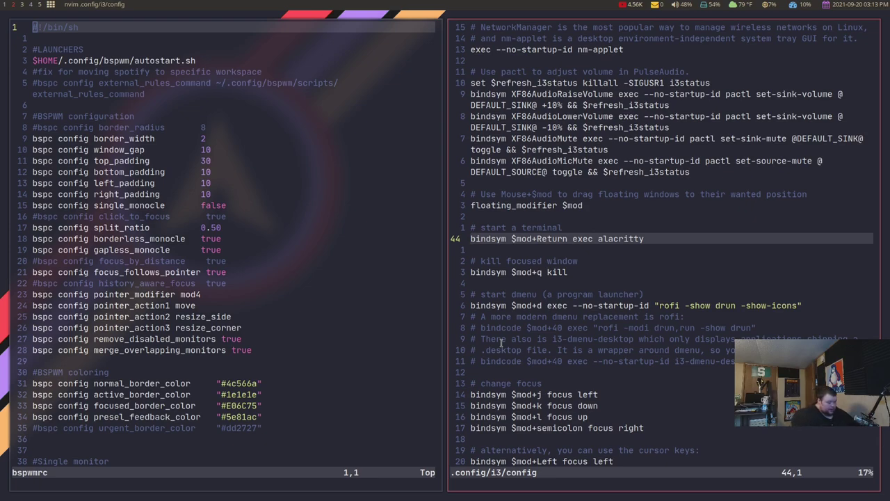
key("j")
key("j")
key("j")
key("j")
key("j")
key("j")
key("j")
key("j")
key("j")
key("j")
key("j")
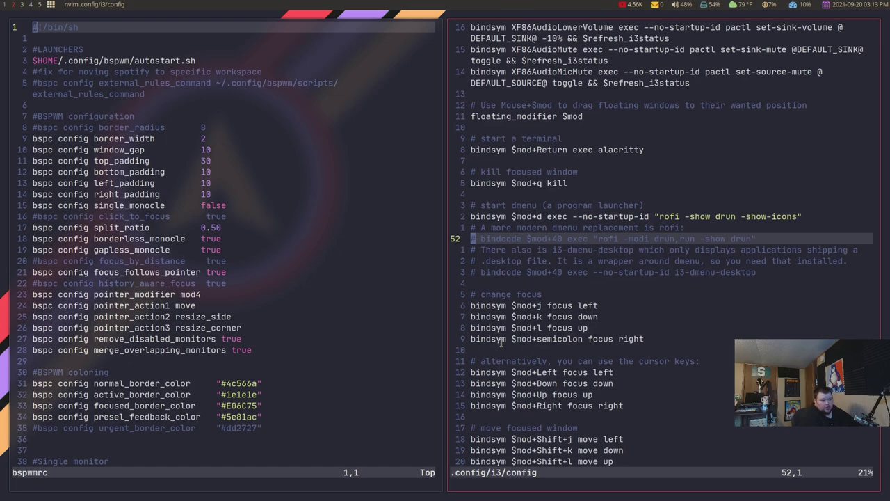
key("j")
key("j")
key("j")
key("j")
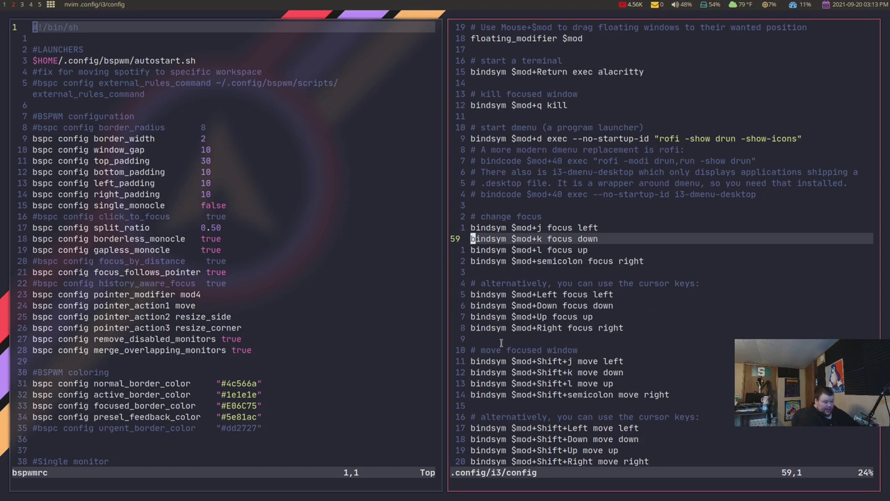
key("super+q")
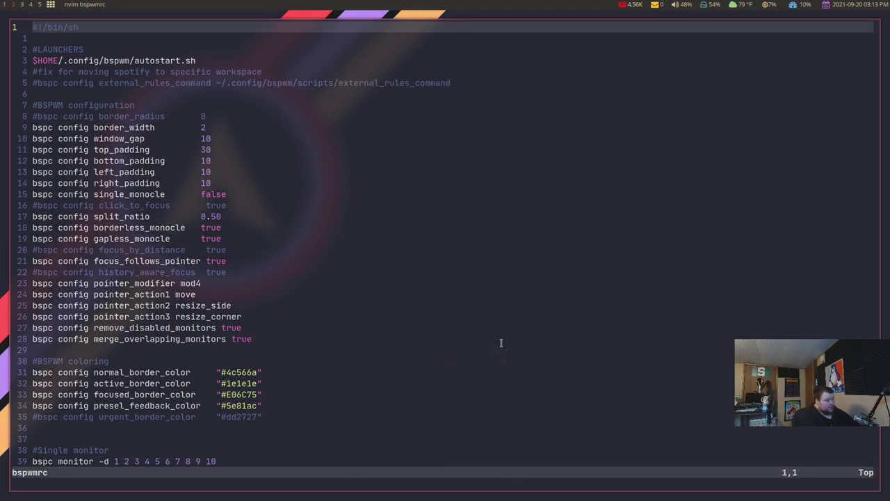
Browse bspwmrc from its first lines down to the spotify workspace comment.
key("j")
key("j")
key("j")
key("j")
key("j")
key("j")
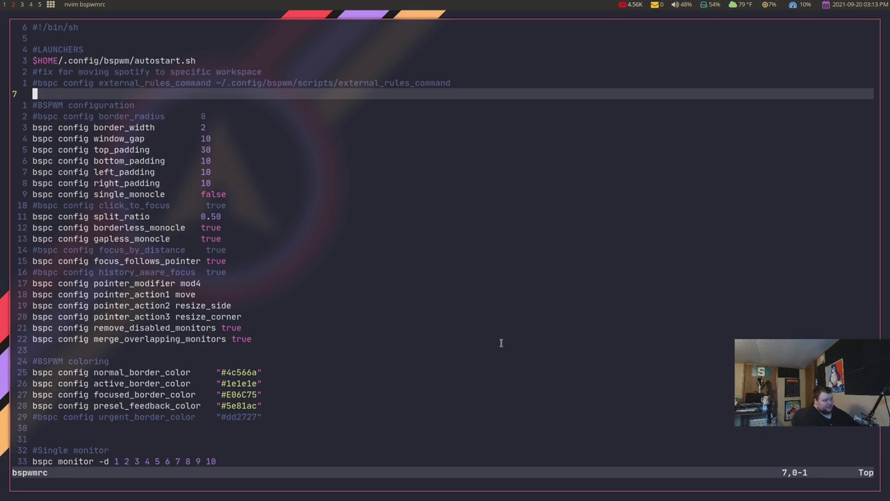
key("j")
key("j")
key("j")
key("j")
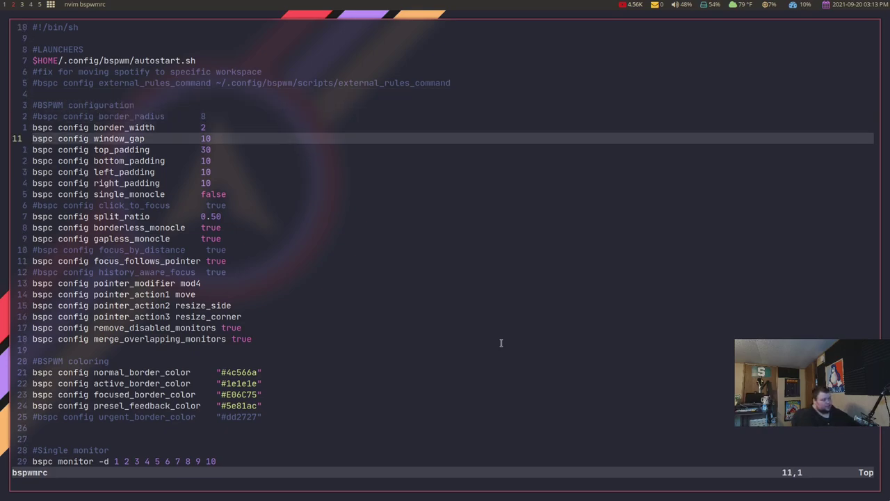
key("k")
key("k")
key("k")
key("k")
key("k")
key("k")
key("k")
key("k")
key("k")
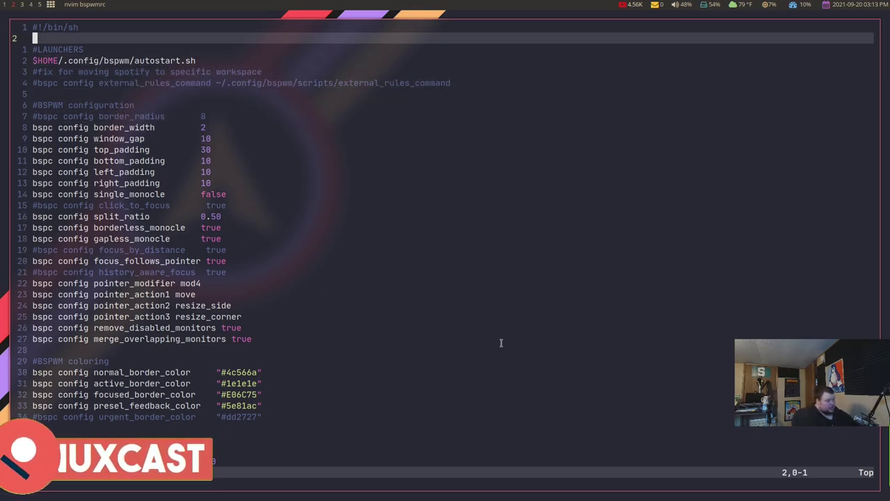
key("k")
key("j")
key("j")
key("k")
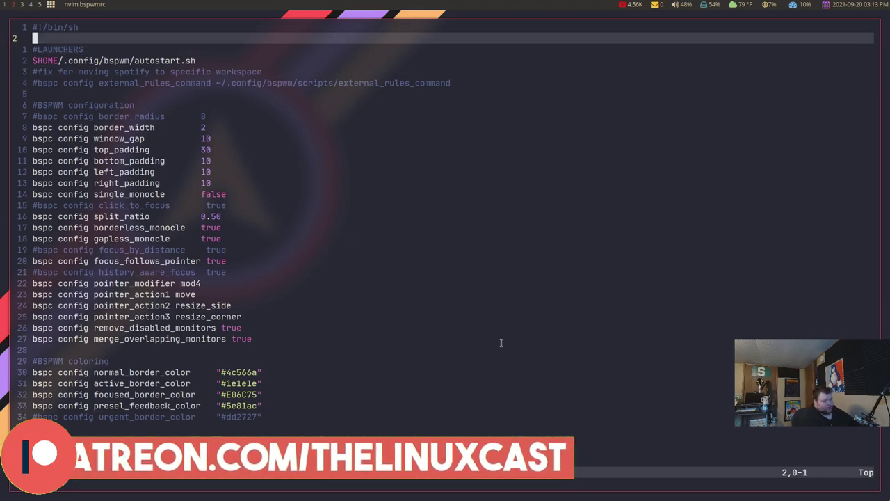
key("j")
key("j")
key("k")
key("k")
key("k")
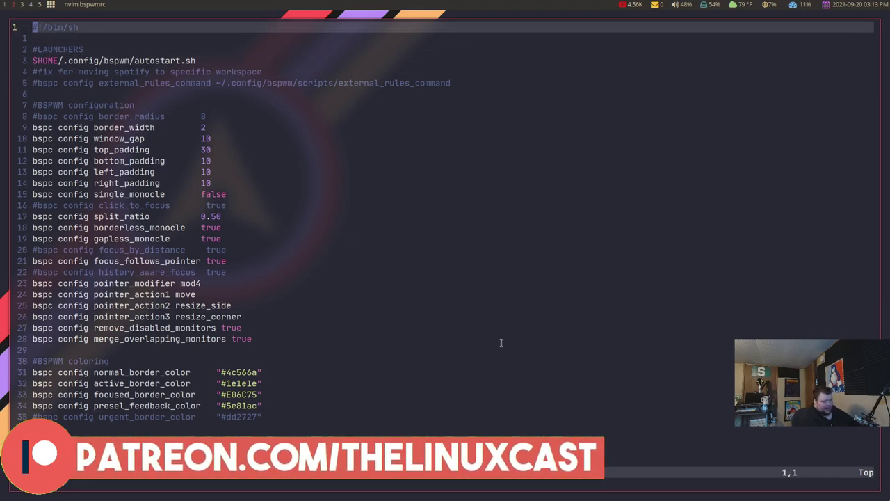
key("j")
key("j")
key("j")
key("j")
key("j")
key("j")
key("j")
key("j")
key("j")
key("j")
key("j")
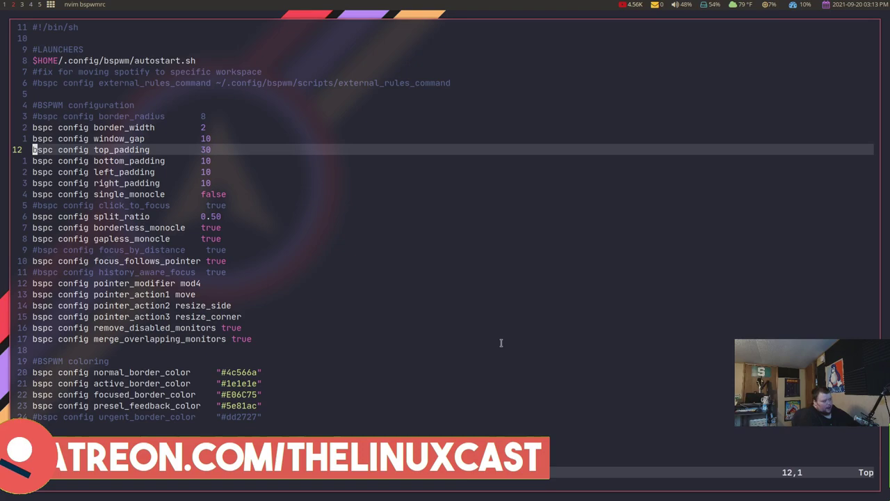
key("j")
key("j")
key("j")
key("j")
key("j")
key("j")
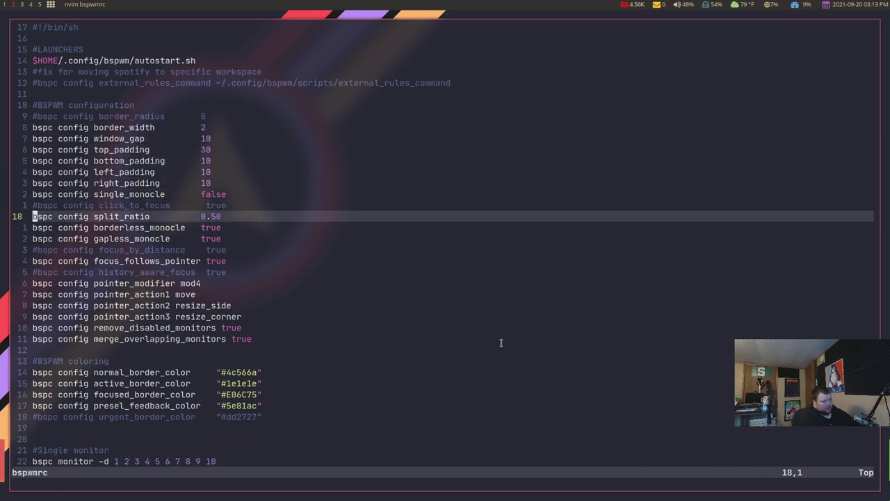
Open a new terminal beside bspwmrc and clear the half-typed bspc command.
key("super+Return")
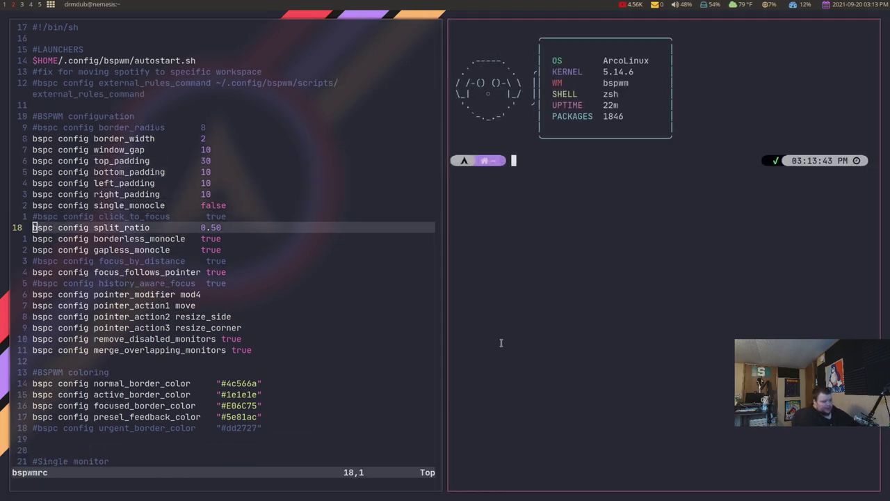
type("bspc")
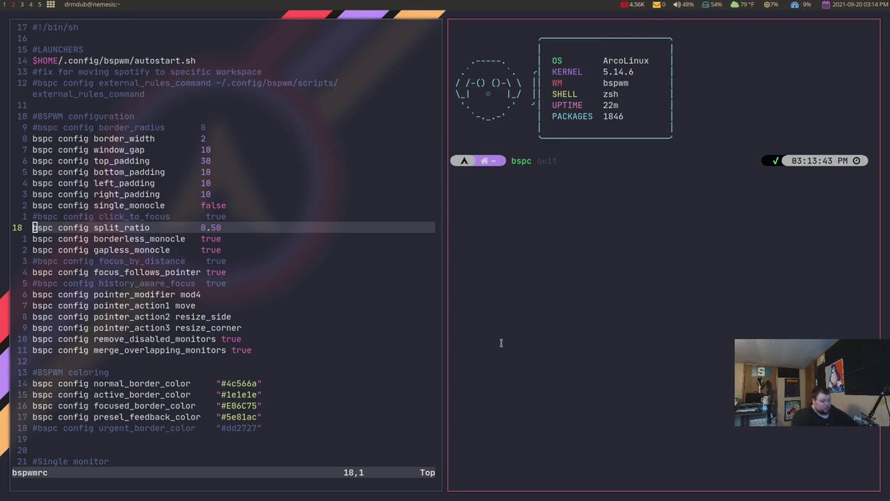
key("BackSpace")
key("BackSpace")
key("BackSpace")
key("BackSpace")
key("BackSpace")
Run man bspc, scroll to the end and back up, then quit the manual page.
type("man bspc")
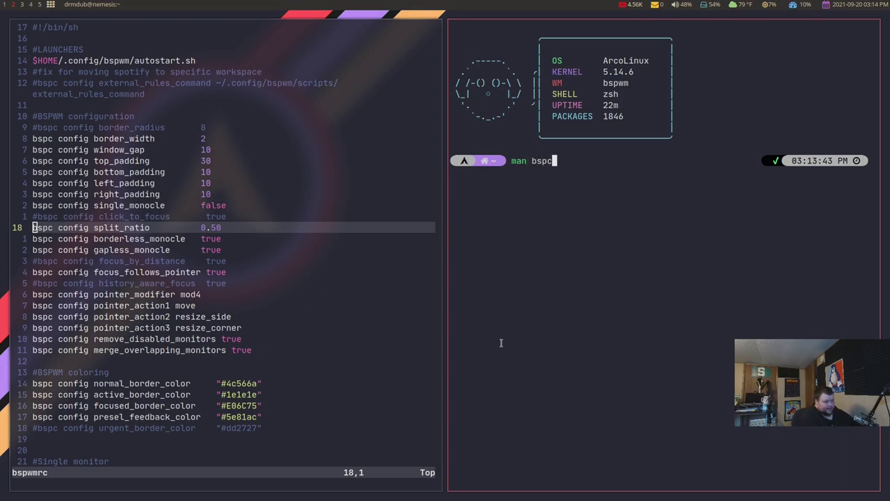
key("Return")
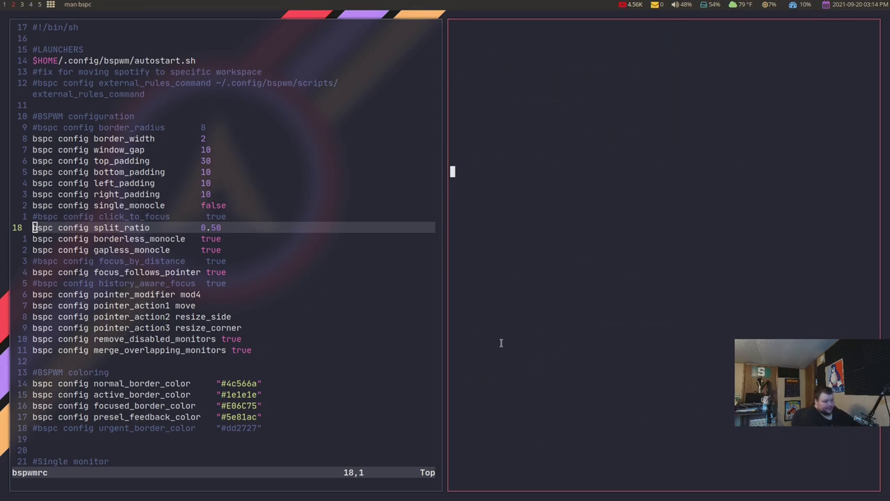
scroll(501, 344, "down", 10)
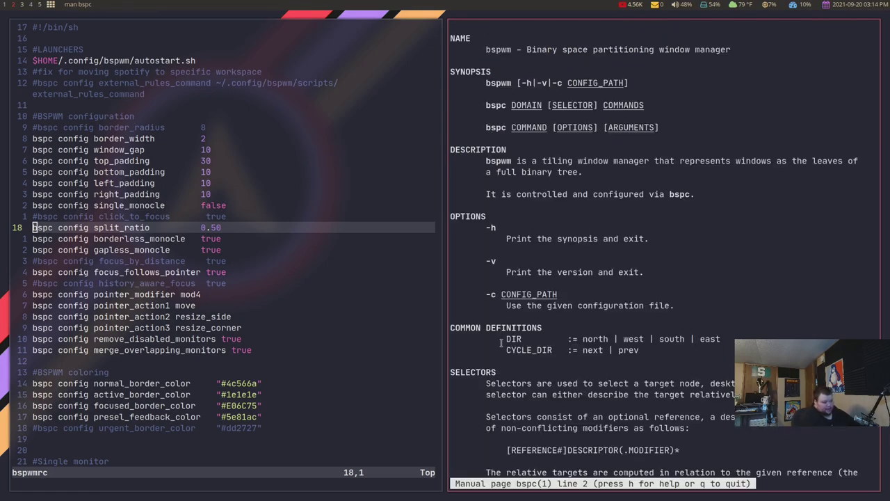
scroll(501, 343, "down", 15)
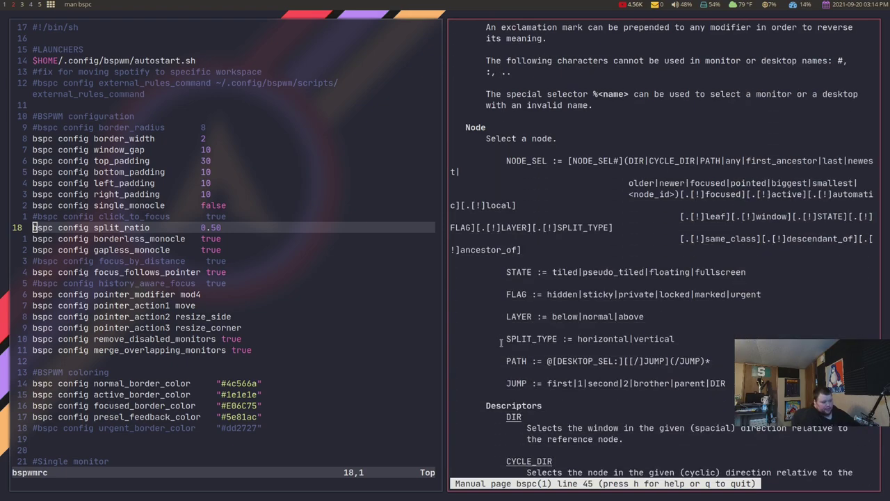
scroll(501, 342, "down", 1)
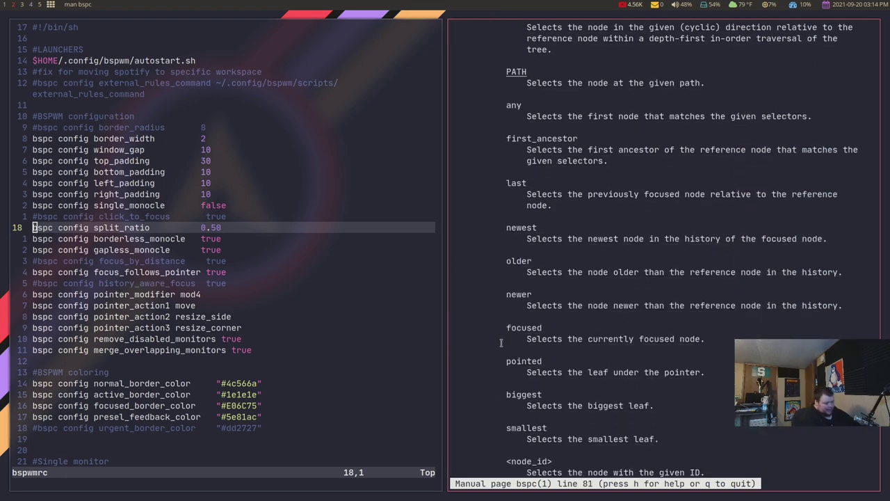
key("G")
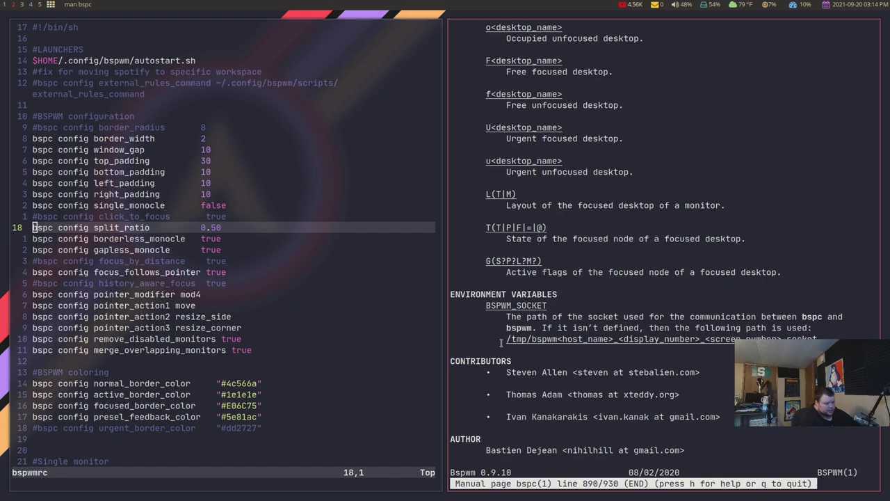
scroll(500, 342, "up", 1)
scroll(501, 343, "up", 14)
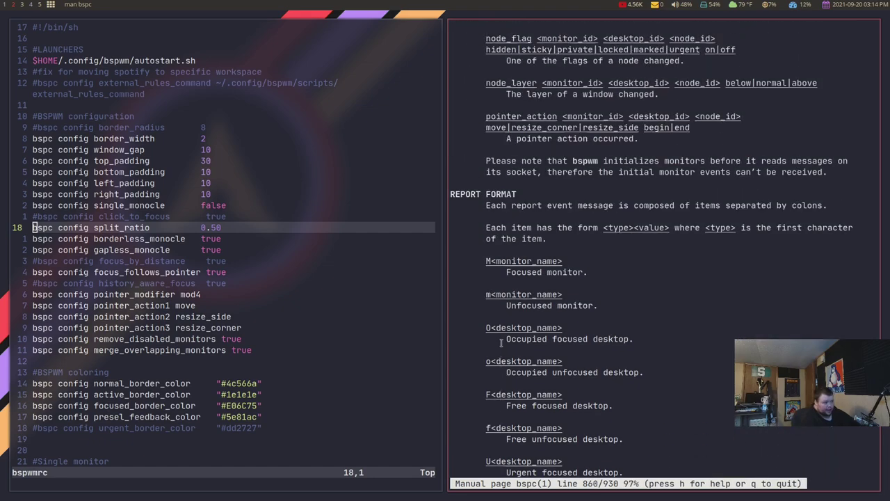
scroll(500, 342, "up", 5)
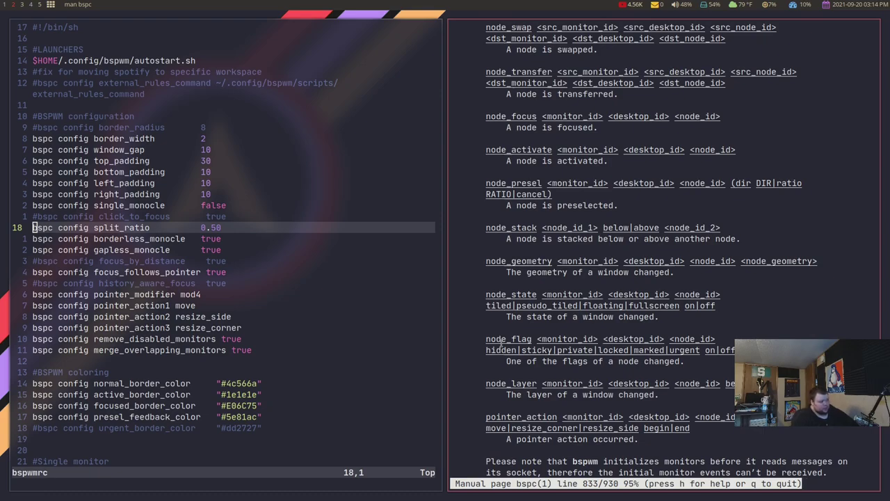
key("q")
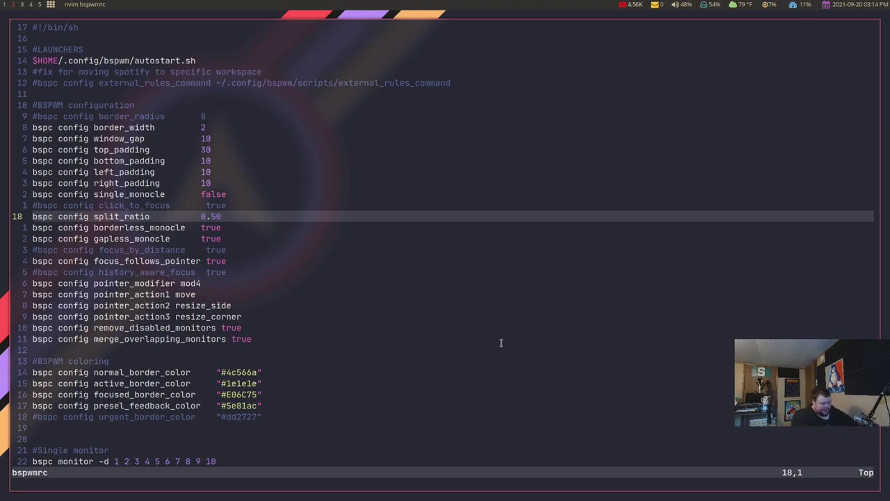
key("6")
key("j")
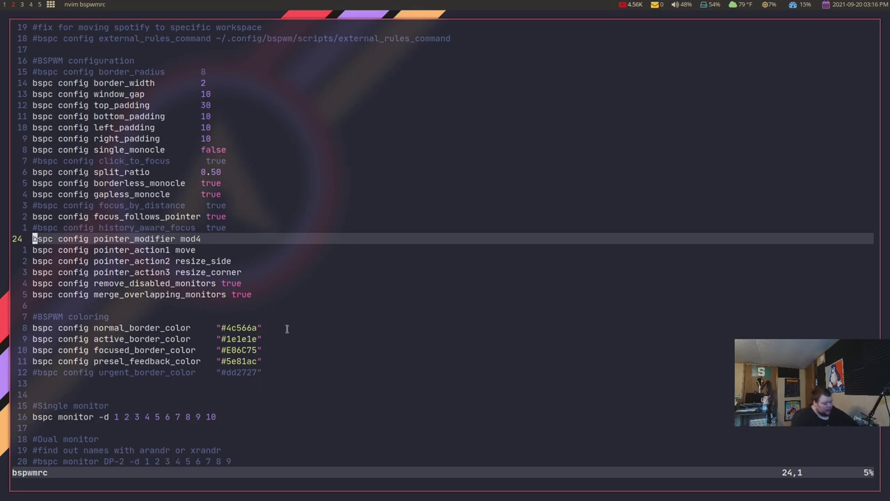
Quit bspwmrc, list the bspwm config folder and change into the sxhkd folder.
type(":q")
key("Return")
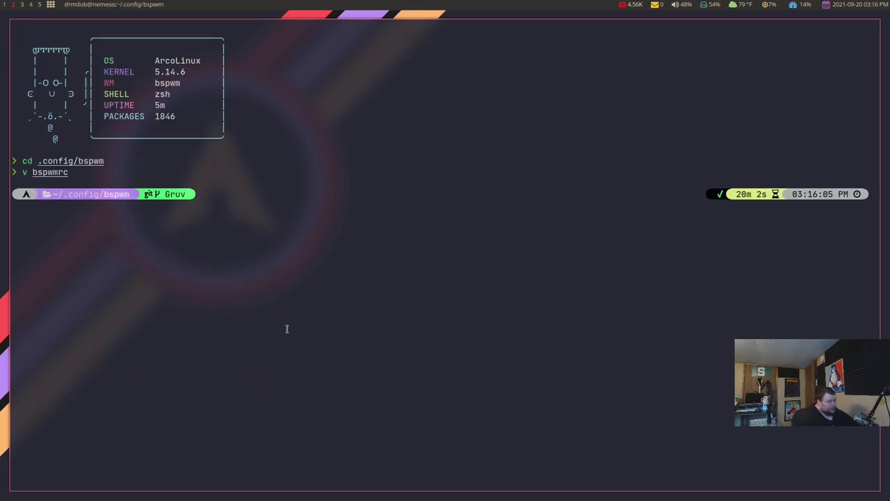
type("ls")
key("Return")
type("cdd")
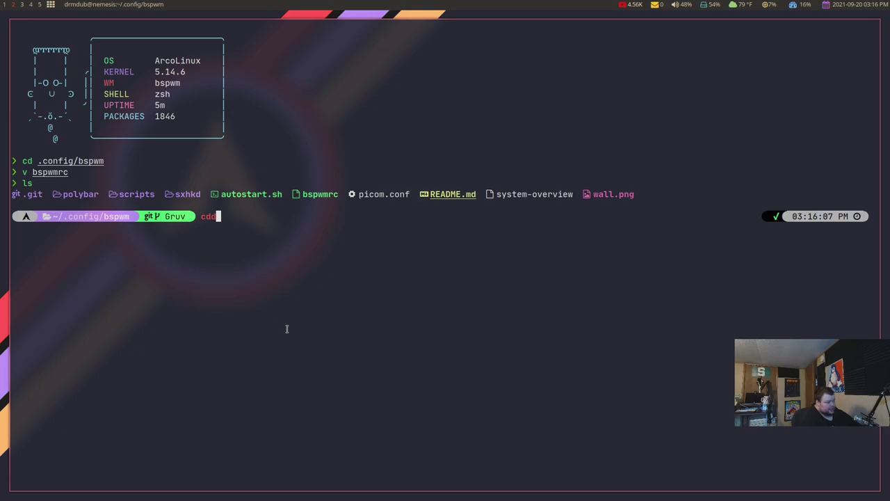
key("BackSpace")
type("sxhkd/")
key("Return")
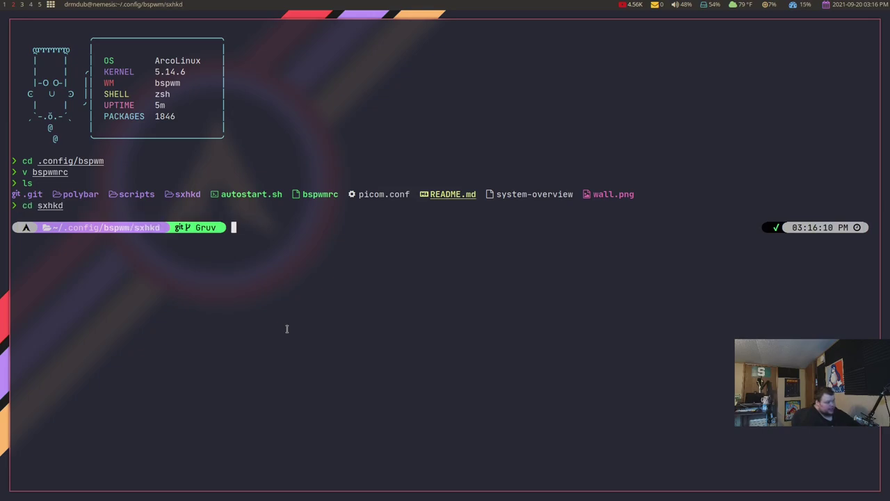
Open sxhkdrc with 'v sxhkdrc' and look over its top bindings up to the nitrogen launcher.
type("v sxhkdrc")
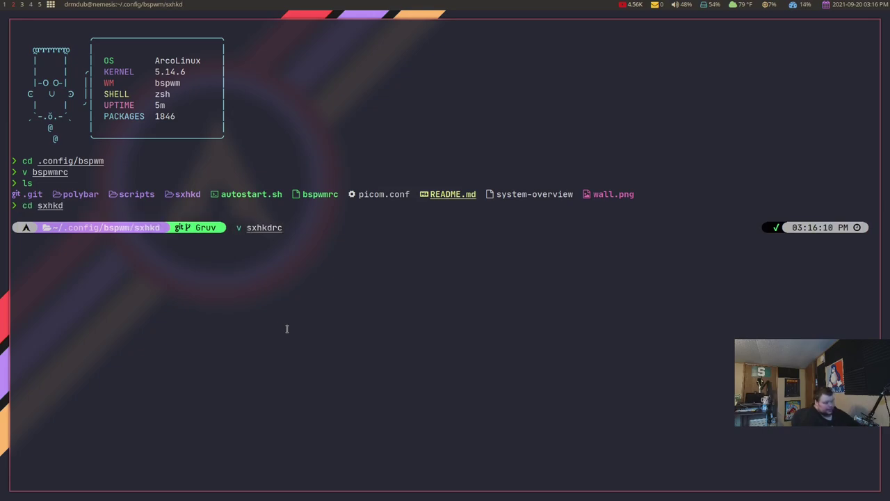
key("Return")
key("k")
key("g")
key("g")
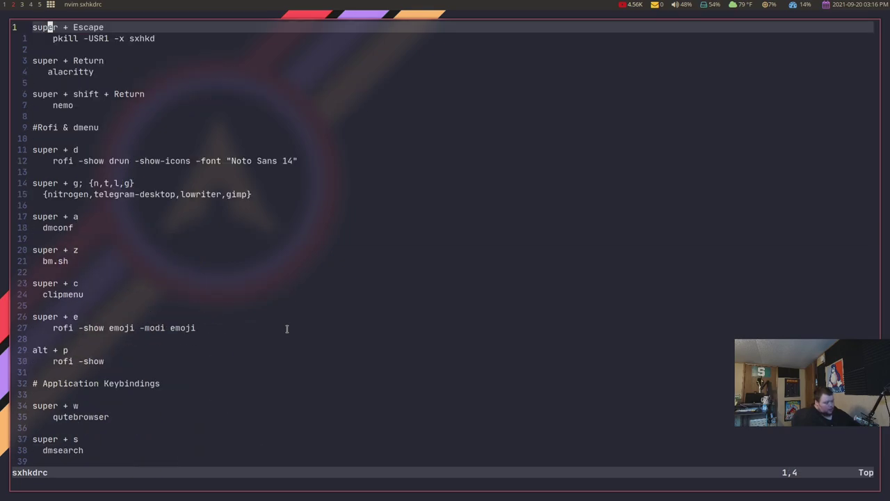
key("j")
key("j")
key("j")
key("j")
key("j")
key("j")
key("j")
key("j")
key("j")
key("j")
key("j")
key("j")
key("j")
key("j")
key("j")
key("j")
key("j")
key("j")
key("j")
key("j")
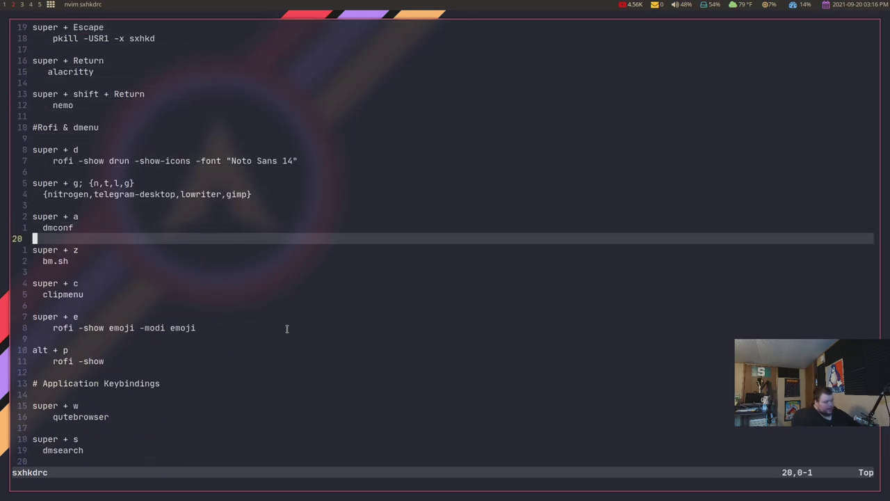
key("ctrl+e")
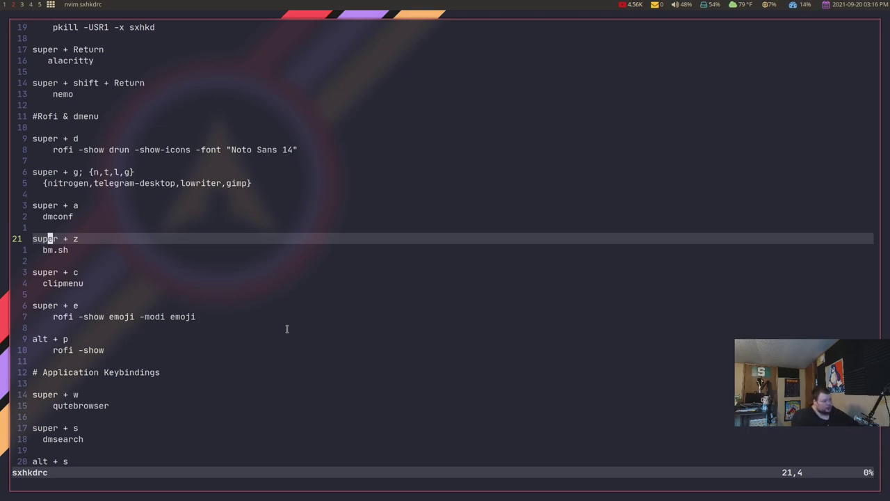
key("k")
key("k")
key("k")
key("k")
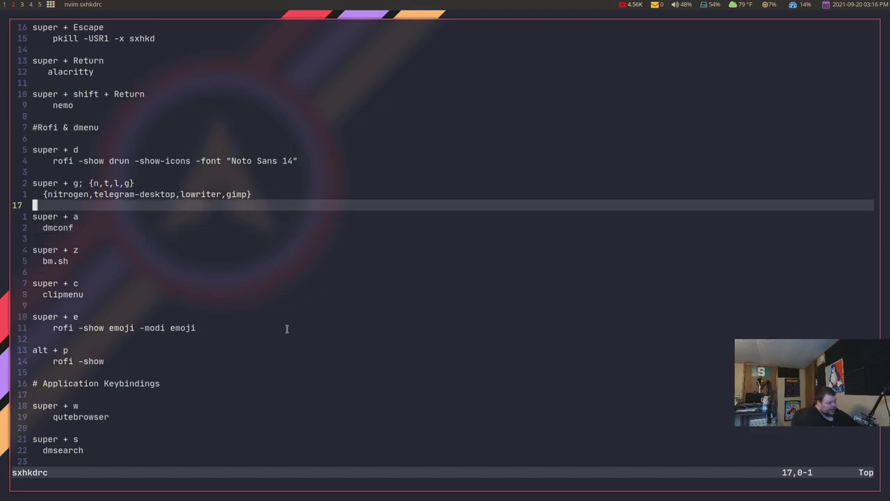
key("k")
Step down past the qutebrowser, audio and Picom bindings to the super + space window-state binding.
key("j")
key("j")
key("j")
key("j")
key("j")
key("j")
key("j")
key("j")
key("j")
key("j")
key("j")
key("j")
key("j")
key("j")
key("j")
key("j")
key("j")
key("j")
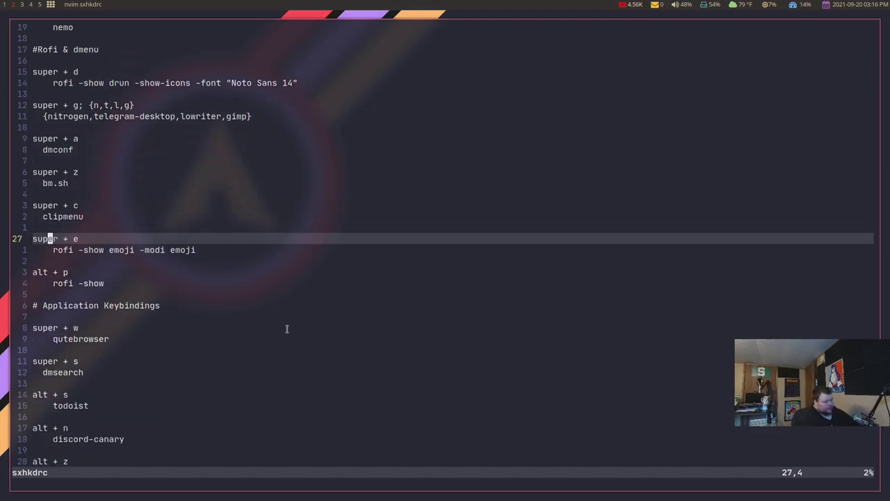
key("j")
key("j")
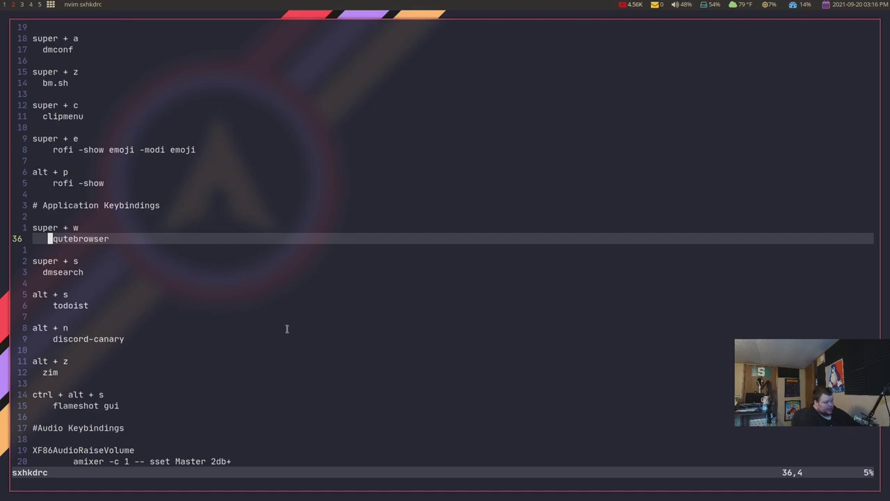
key("j")
key("j")
key("j")
key("j")
key("j")
key("j")
key("j")
key("j")
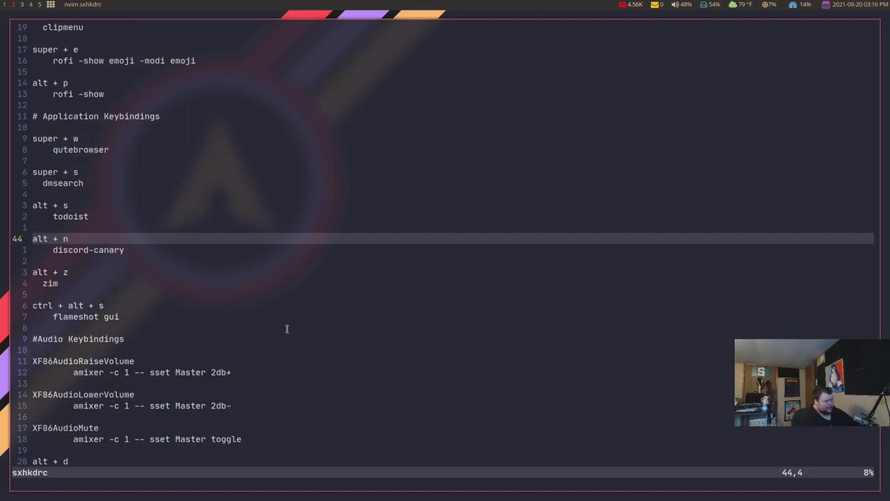
key("j")
key("j")
key("j")
key("j")
key("j")
key("j")
key("j")
key("j")
key("j")
key("j")
key("j")
key("j")
key("j")
key("j")
key("j")
key("j")
key("j")
key("j")
key("j")
key("j")
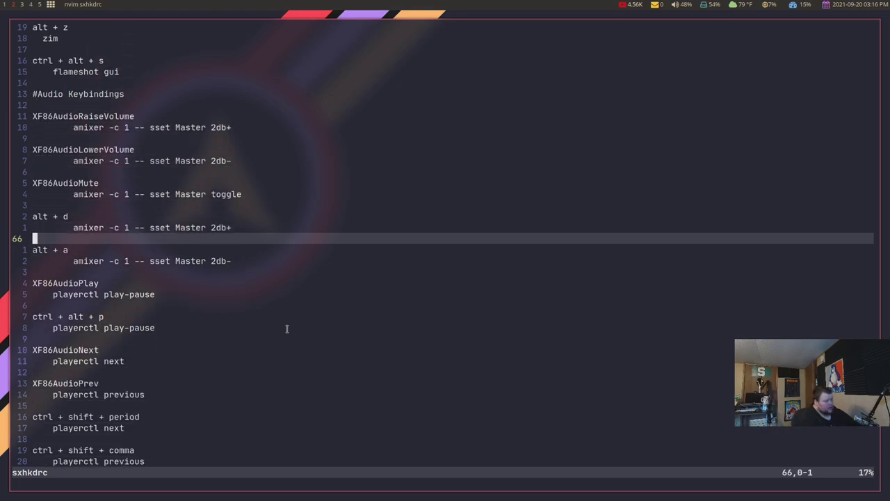
key("j")
key("j")
key("j")
key("j")
key("j")
key("j")
key("j")
key("j")
key("j")
key("j")
key("j")
key("j")
key("j")
key("j")
key("j")
key("j")
key("j")
key("j")
key("j")
key("j")
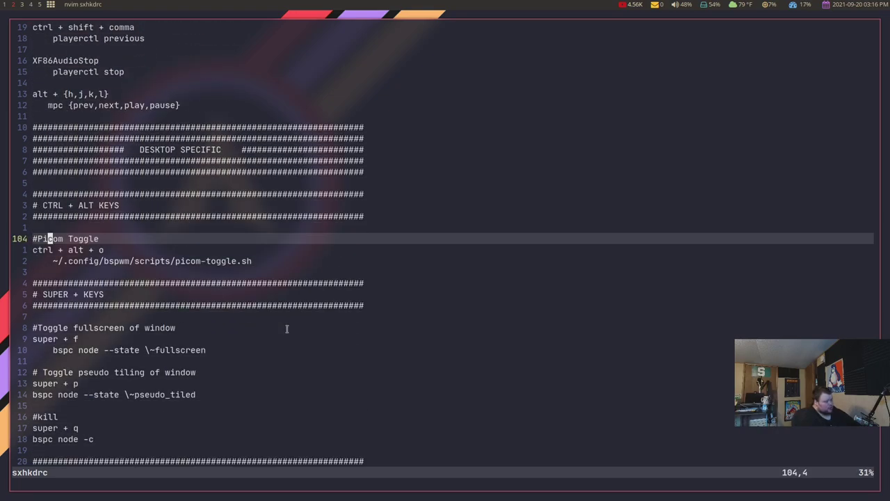
key("j")
key("j")
key("j")
key("j")
key("j")
key("j")
key("j")
key("j")
key("j")
key("j")
key("j")
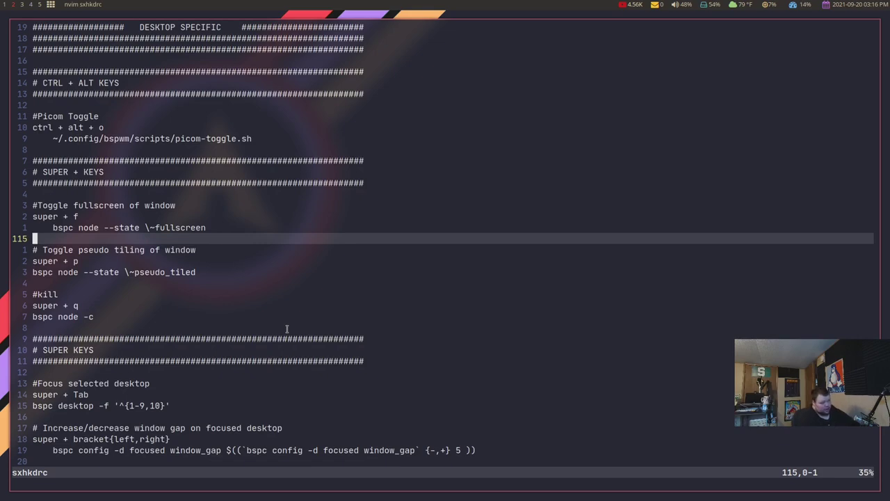
key("j")
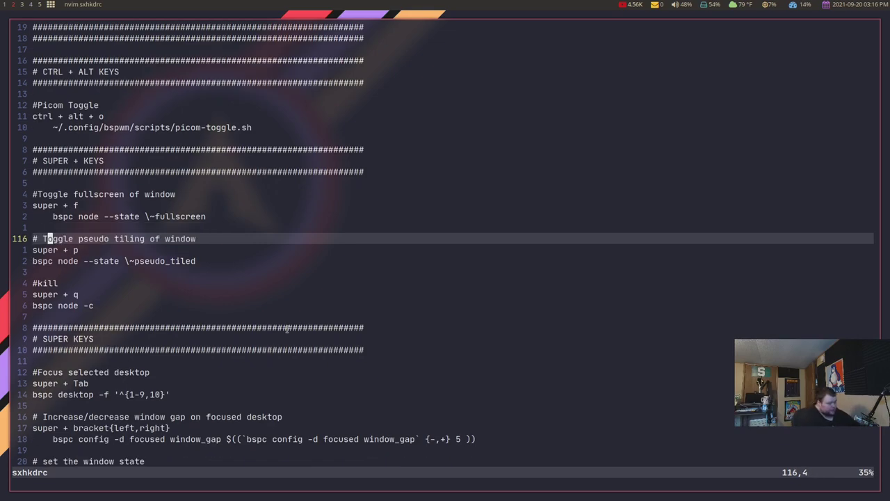
key("j")
key("j")
key("j")
key("j")
key("j")
key("j")
key("j")
key("j")
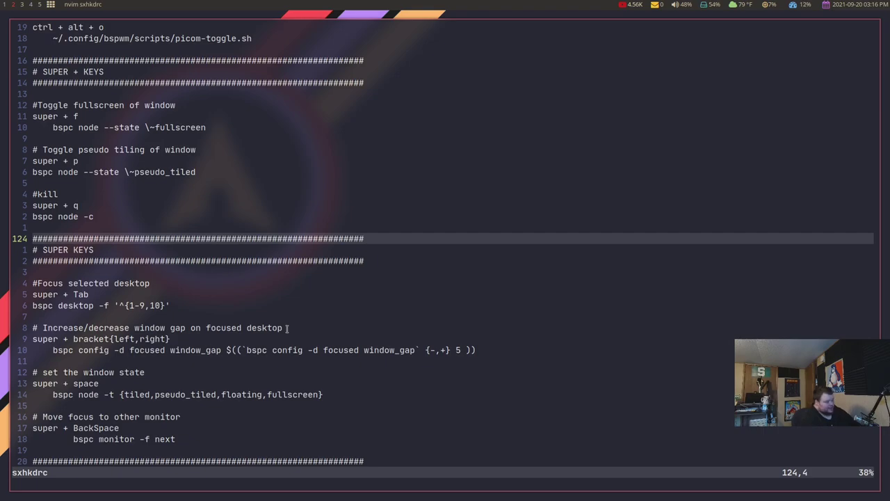
key("j")
key("j")
key("j")
key("j")
key("j")
key("j")
key("j")
key("j")
key("j")
key("j")
key("j")
key("j")
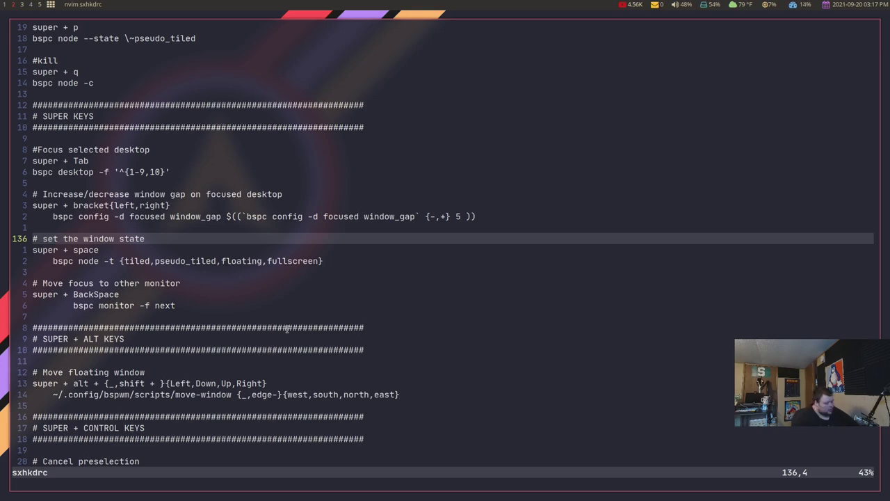
Switch to the i3 config and step through its focus and move-window bindings to the split bindings.
key("ctrl+6")
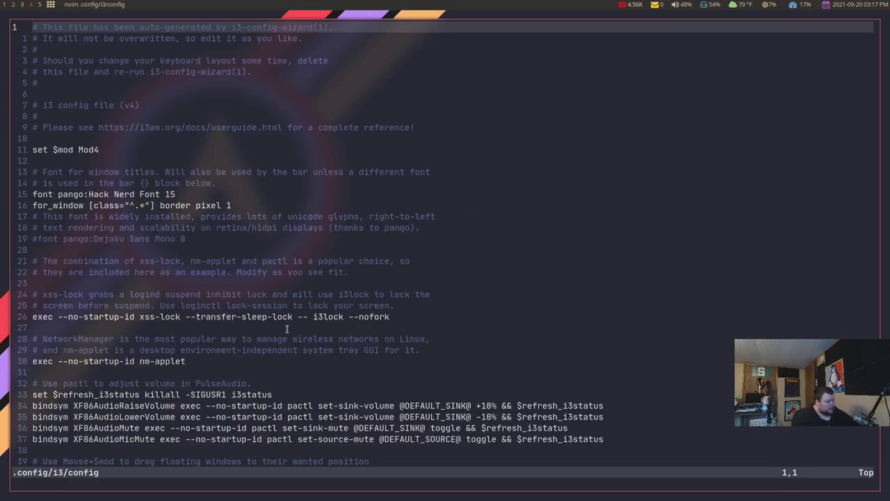
key("j")
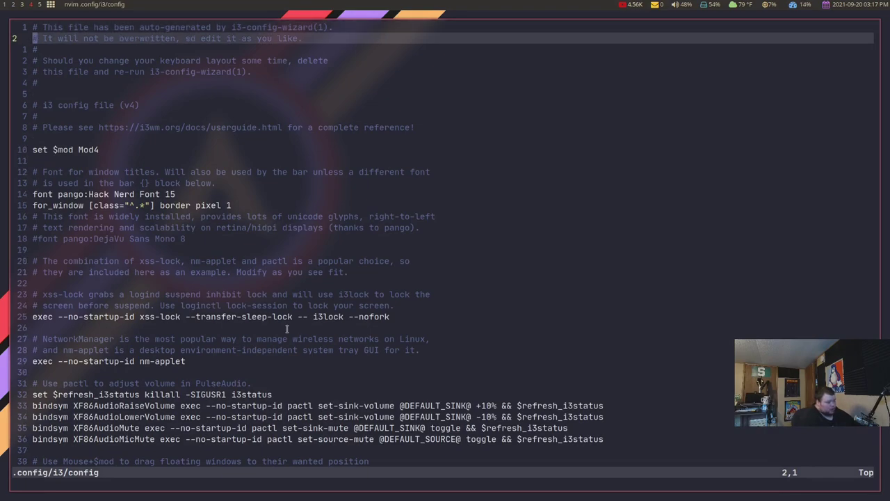
key("j")
key("j")
key("j")
key("j")
key("j")
key("j")
key("j")
key("j")
key("j")
key("j")
key("j")
key("j")
key("j")
key("j")
key("j")
key("j")
key("j")
key("j")
key("j")
key("j")
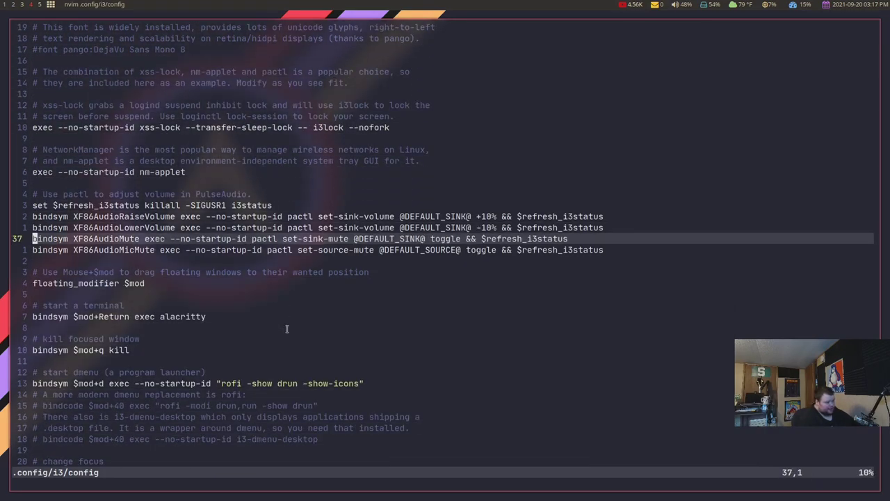
key("j")
key("j")
key("j")
key("j")
key("j")
key("j")
key("j")
key("j")
key("j")
key("j")
key("j")
key("j")
key("j")
key("j")
key("j")
key("j")
key("j")
key("j")
key("j")
key("j")
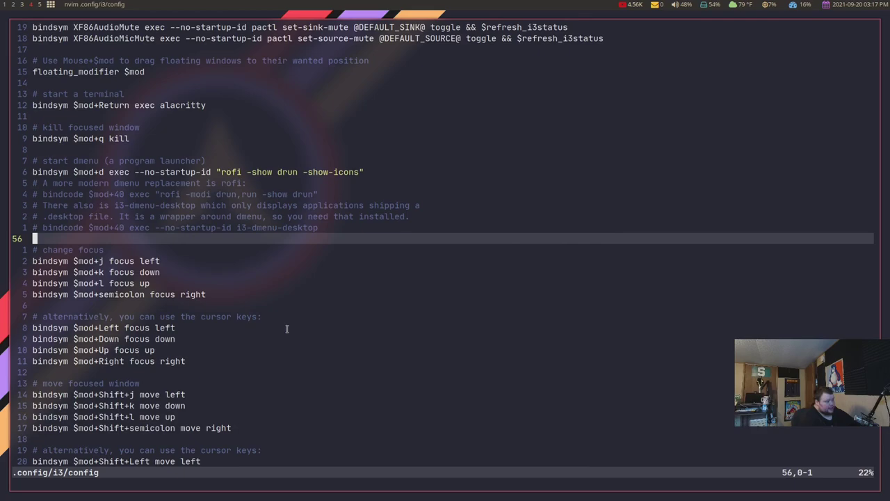
key("j")
key("j")
key("j")
key("j")
key("j")
key("j")
key("j")
key("j")
key("j")
key("j")
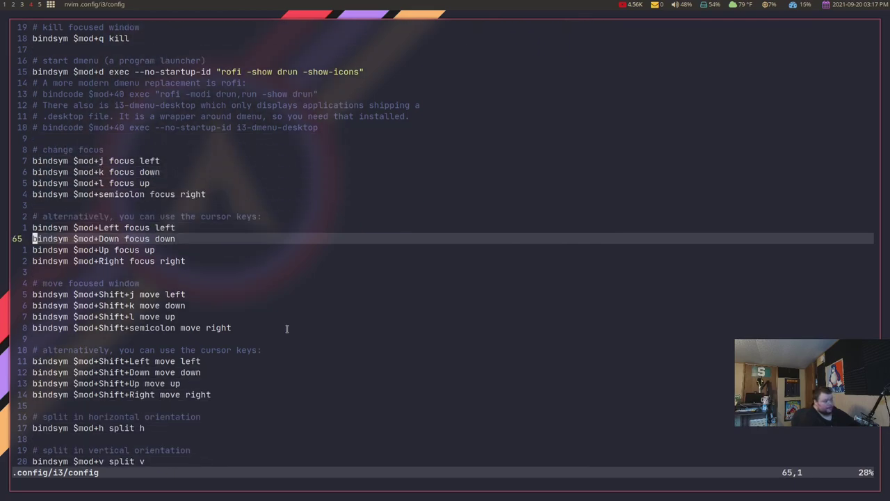
key("j")
key("j")
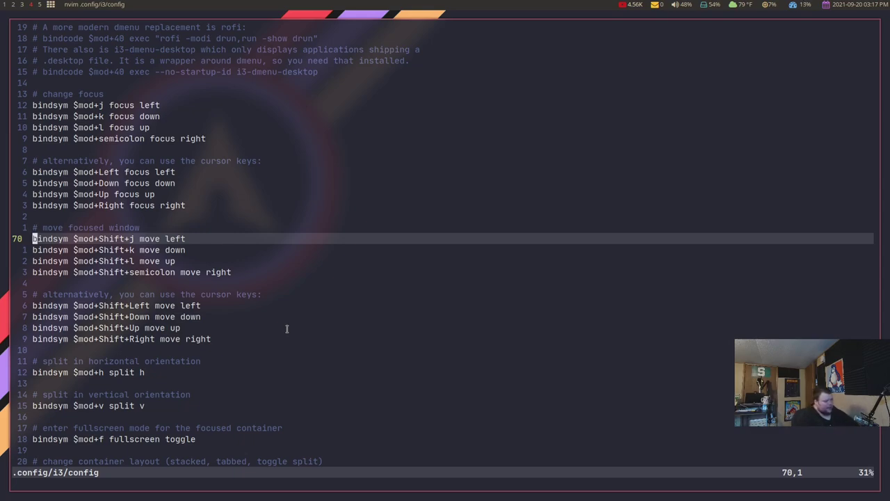
key("j")
key("j")
key("j")
key("j")
key("j")
key("j")
key("j")
key("j")
key("j")
key("j")
key("j")
key("j")
key("j")
key("j")
key("j")
key("j")
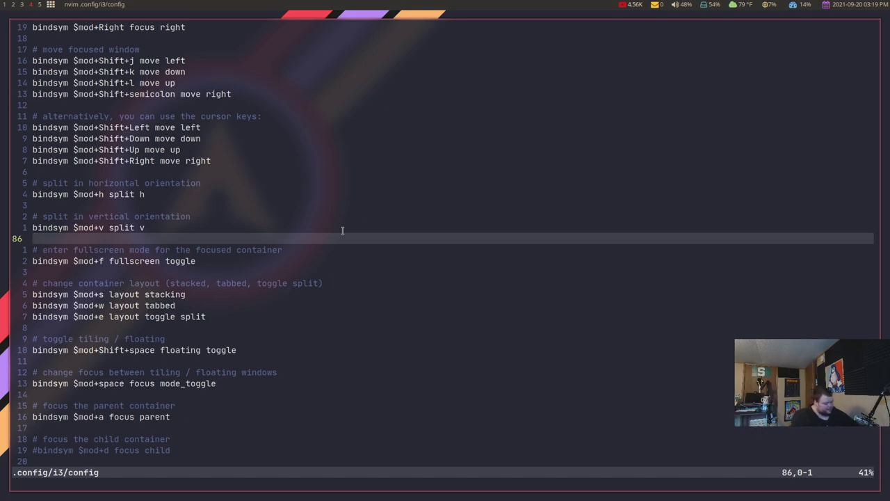
Switch to workspace 2 to show sxhkdrc again at the super + space binding.
key("super+2")
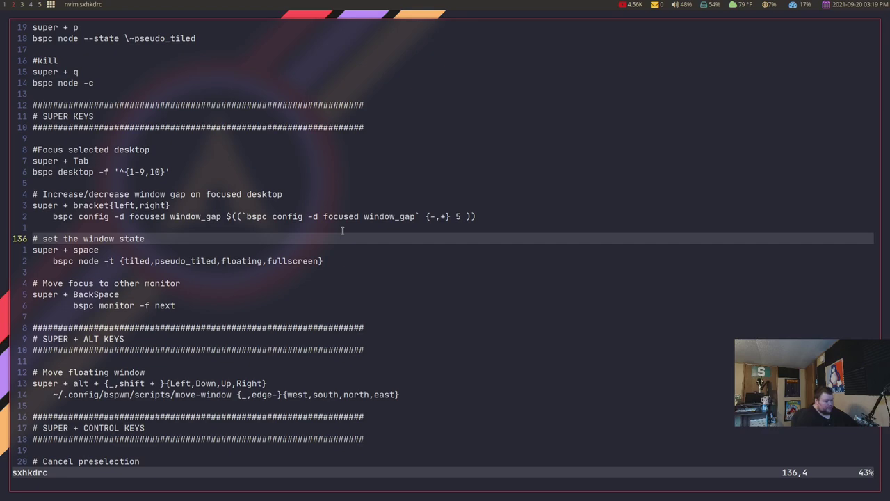
key("j")
key("j")
key("j")
key("j")
key("j")
key("j")
key("j")
key("j")
key("j")
key("j")
key("j")
key("j")
key("j")
key("j")
key("j")
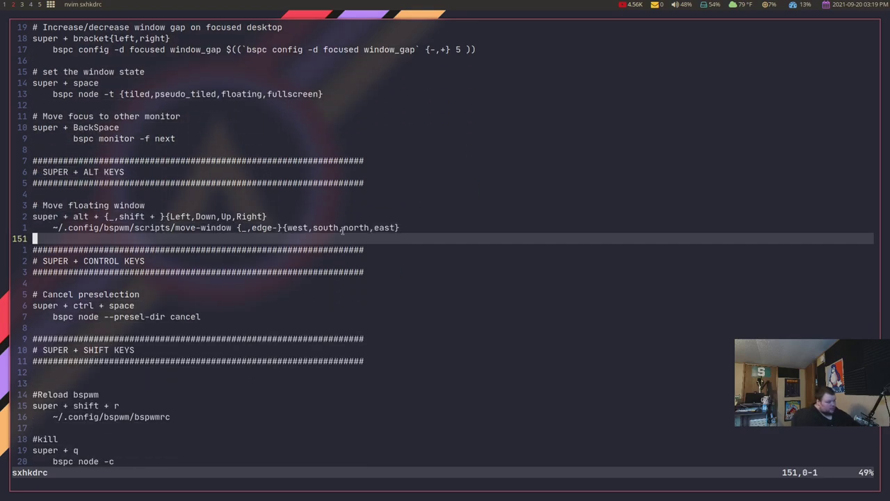
key("j")
key("j")
key("j")
key("j")
key("j")
key("j")
scroll(342, 231, "down", 20)
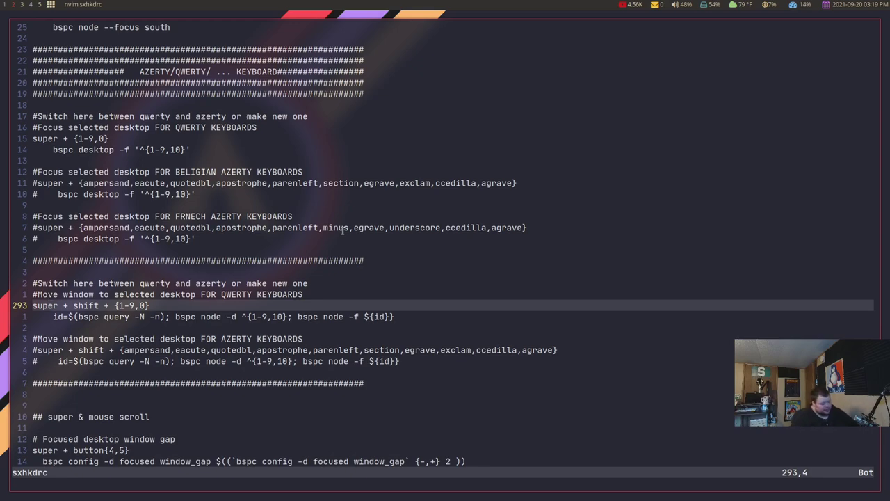
key("g")
key("g")
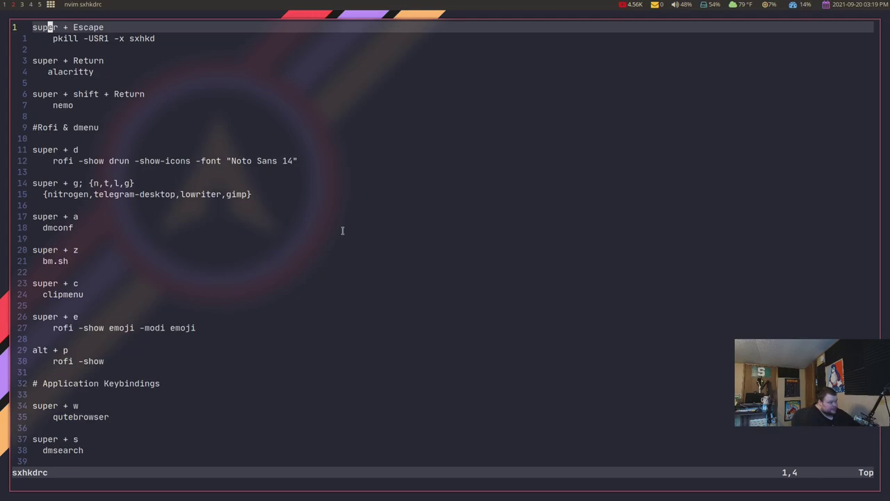
key("j")
key("o")
key("j")
key("j")
key("j")
key("j")
key("j")
key("j")
key("j")
key("j")
key("j")
key("j")
key("j")
key("j")
key("j")
key("j")
key("j")
key("j")
key("j")
key("j")
key("j")
key("j")
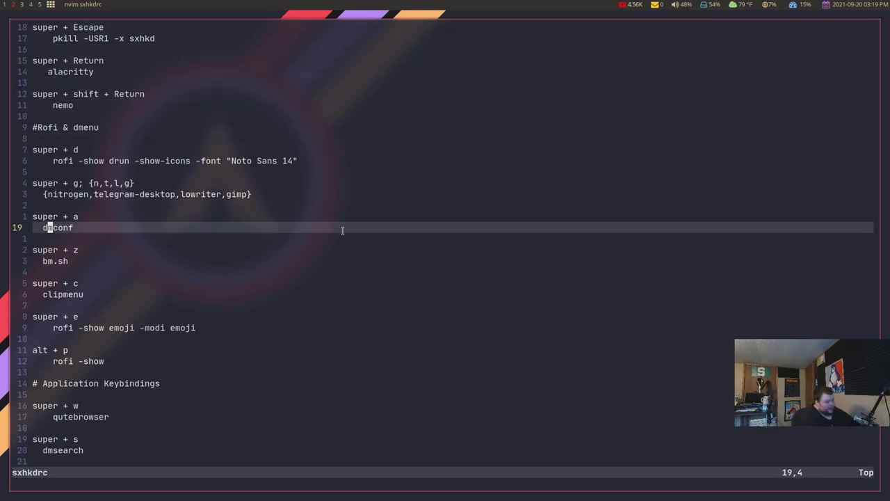
key("j")
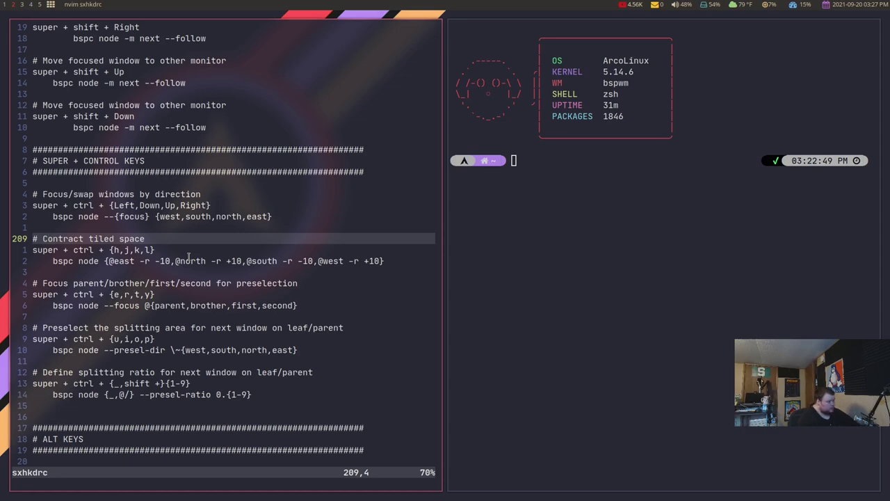
Preselect below the editor, open and close a test terminal, then close the YouTube Studio browser.
key("super+ctrl+i")
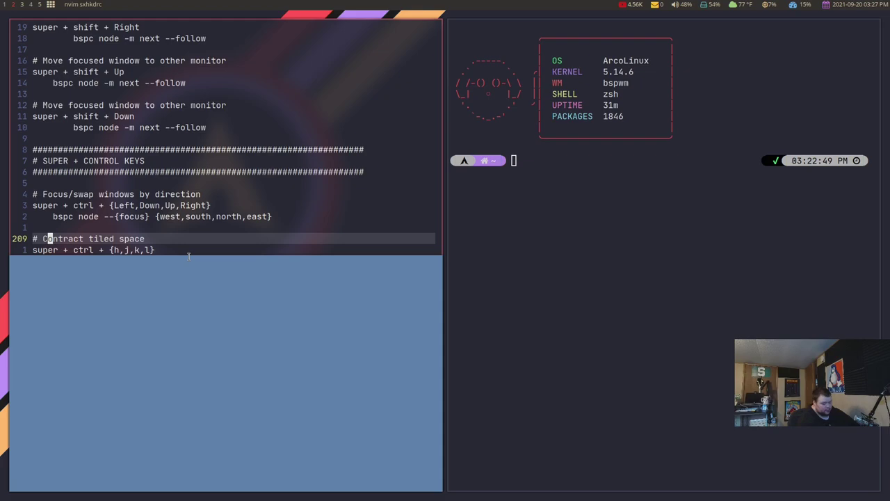
key("super+Return")
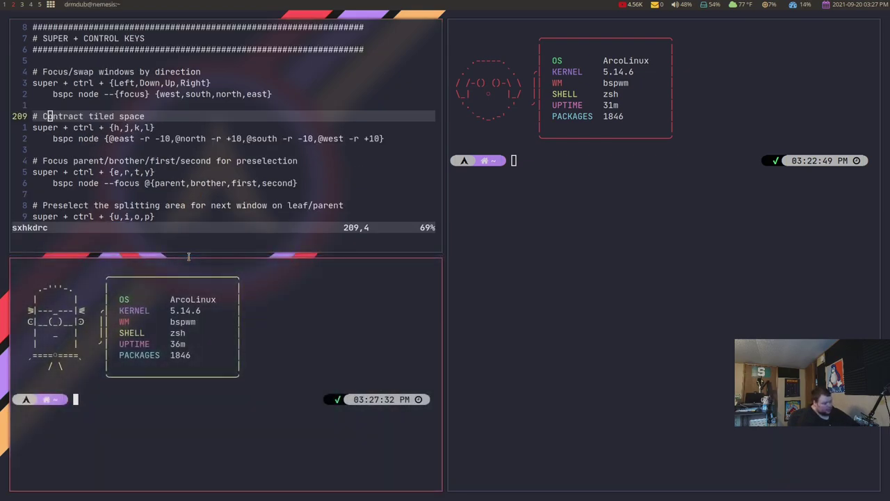
key("super+q")
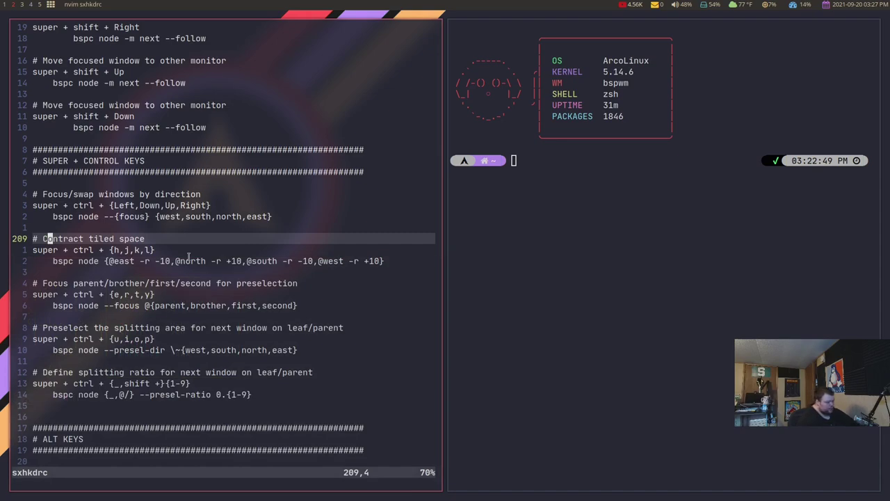
key("super+ctrl+u")
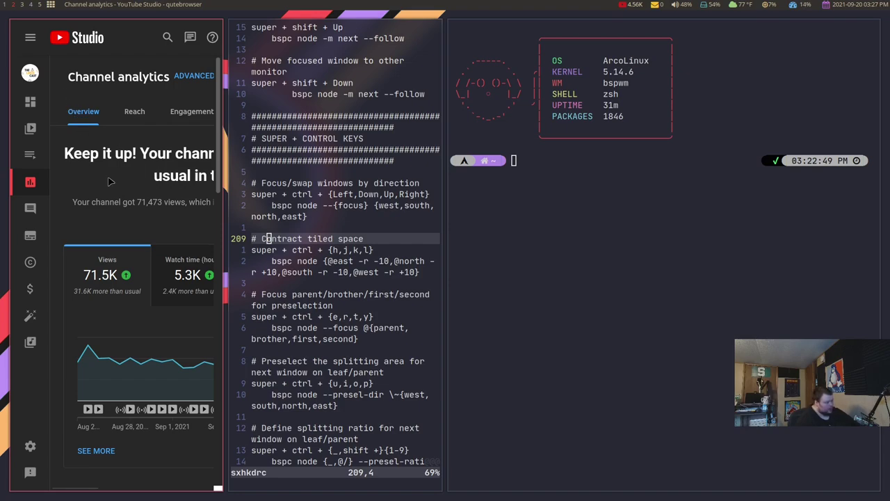
key("super+q")
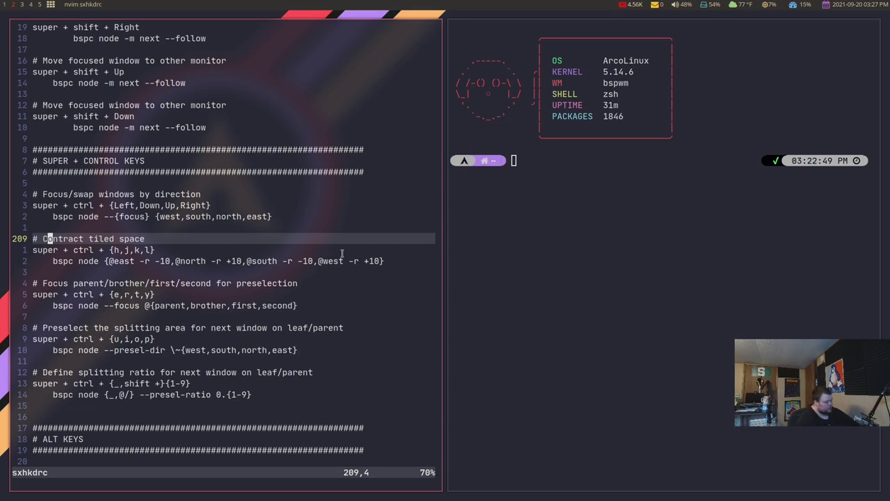
key("super+ctrl+o")
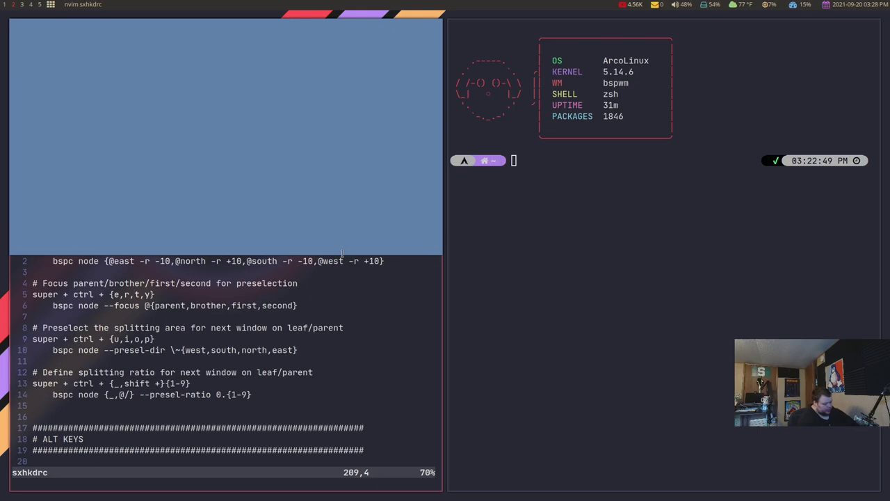
key("super+ctrl+o")
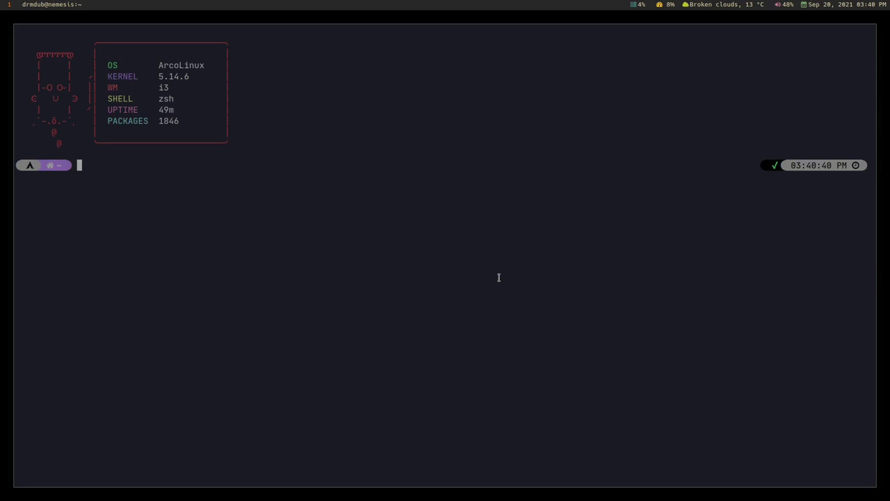
Open several terminals on the empty i3 desktop, stack and split the right column, closing extras.
key("super+Return")
key("super+Return")
key("super+Return")
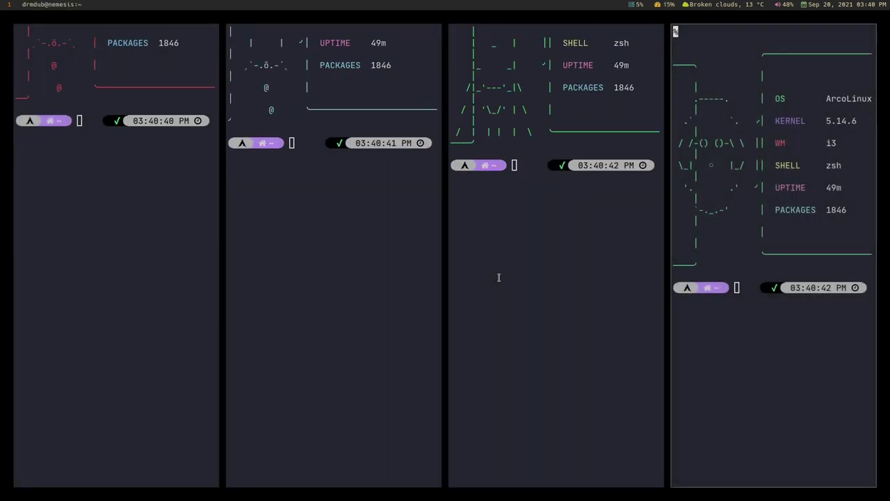
key("super+Return")
key("super+Return")
key("super+shift+q")
key("super+shift+q")
key("super+shift+q")
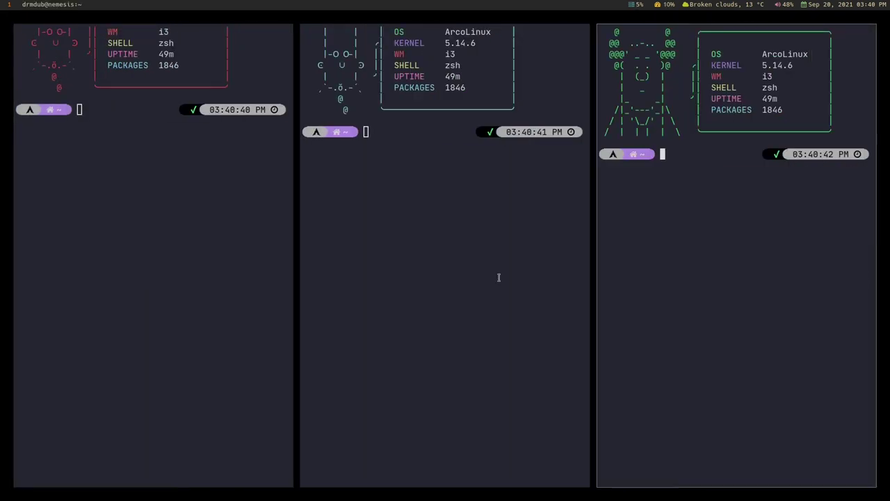
key("super+shift+q")
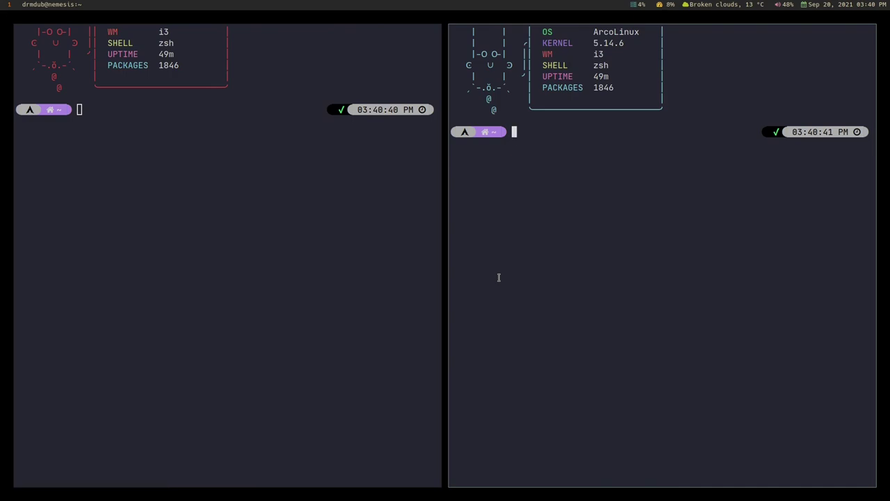
key("super+Return")
key("super+Return")
key("super+Return")
key("super+Return")
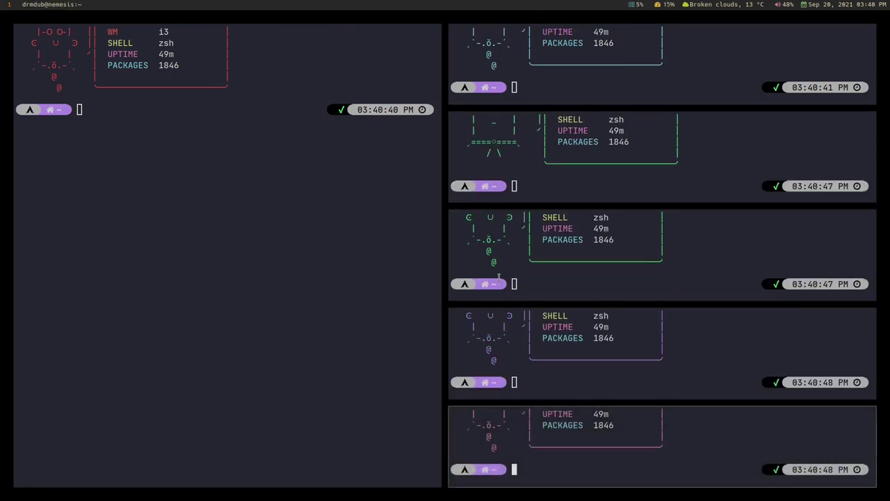
key("super+h")
key("super+Return")
key("super+Return")
key("super+Return")
key("super+Return")
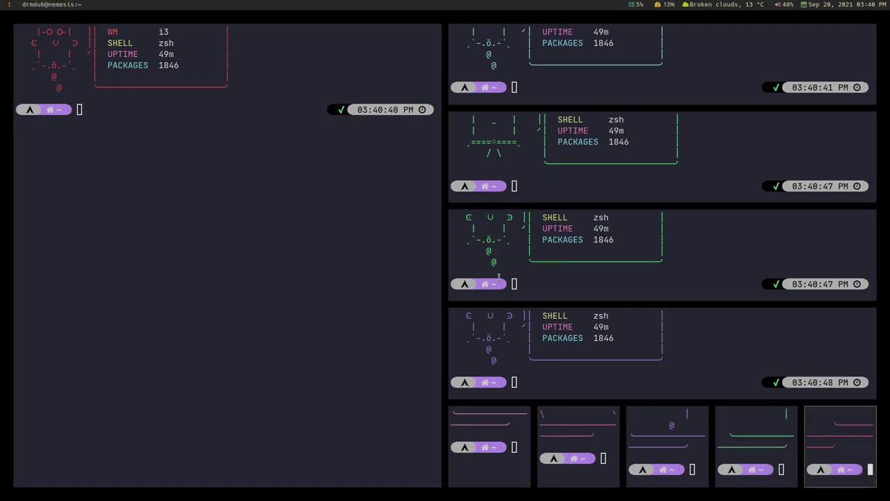
key("super+shift+q")
key("super+shift+q")
key("super+shift+q")
key("super+shift+q")
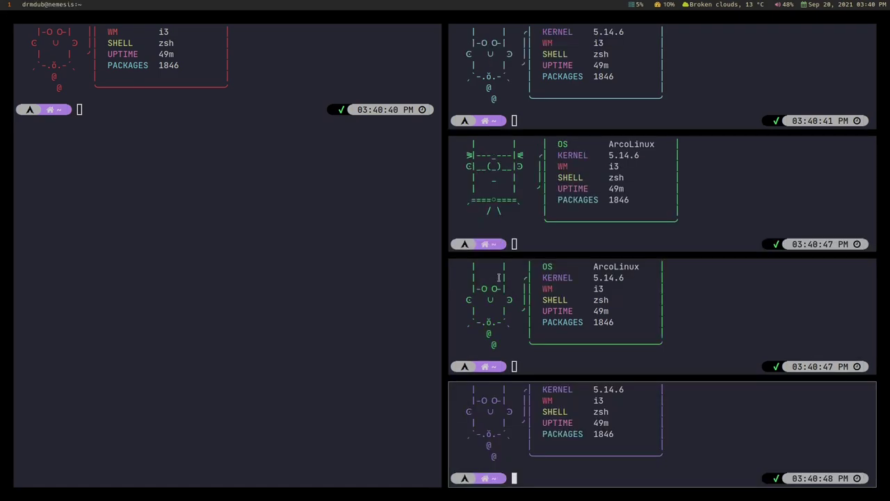
Focus the large left terminal and stack new terminals below it in the left column.
type("g")
left_click(225, 210)
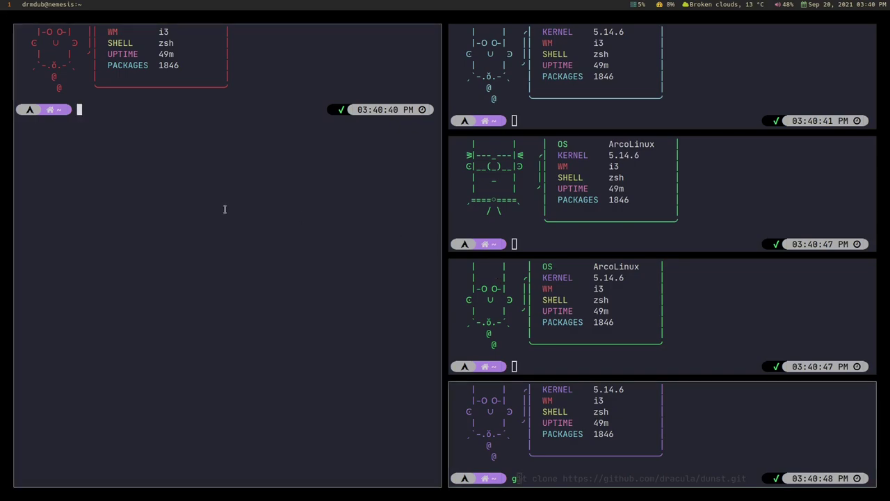
key("super+Return")
key("super+Return")
key("super+Return")
key("super+Return")
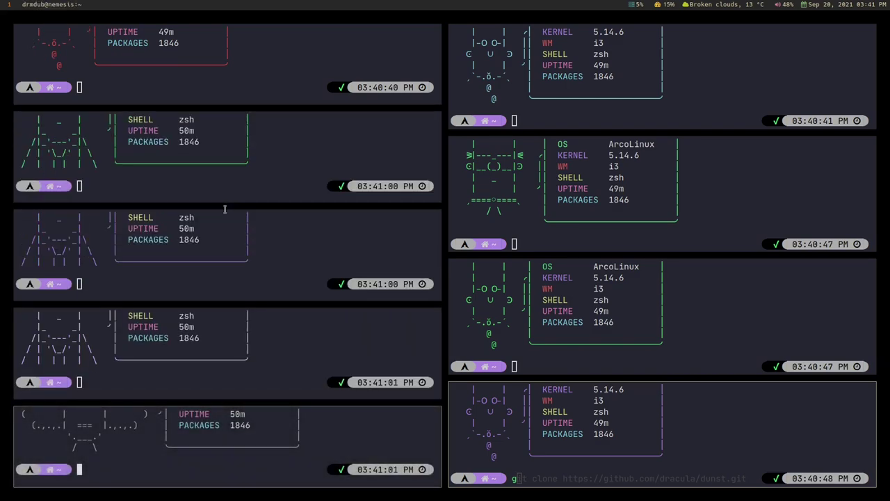
key("super+q")
key("super+q")
key("super+q")
key("super+q")
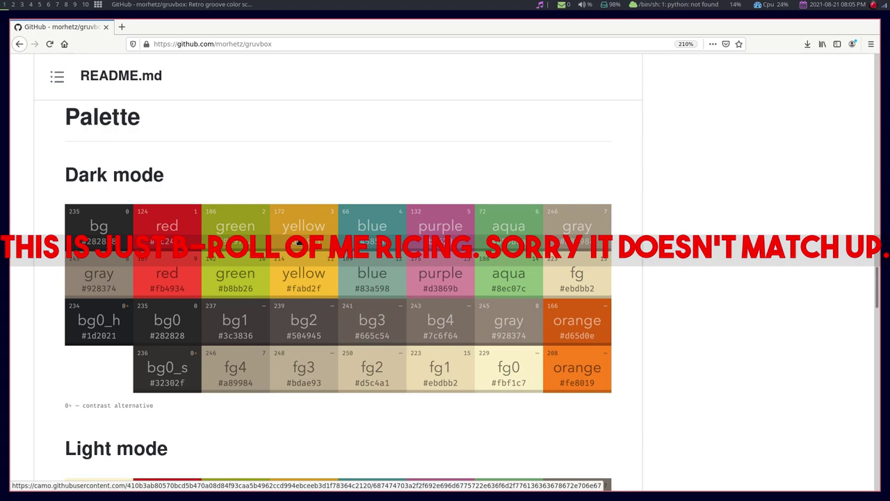
Open a terminal beside Firefox and show the gruvbox palette image enlarged in its own tab.
key("super+Return")
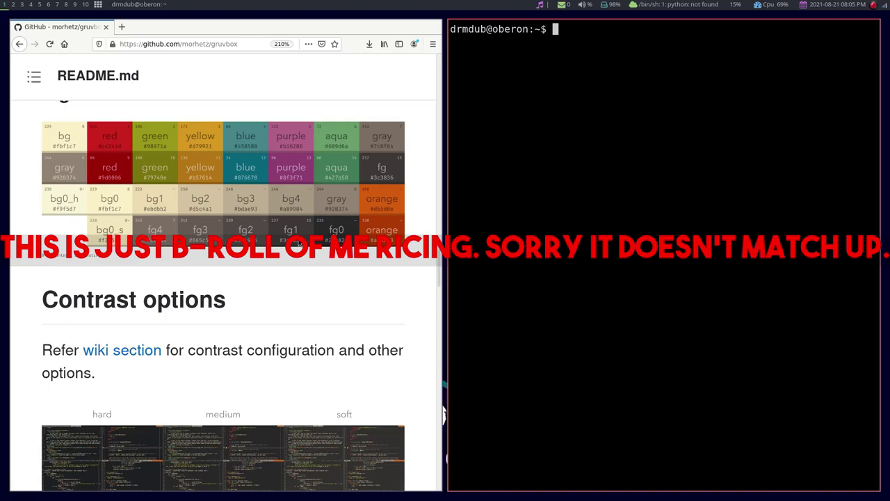
key("ctrl+plus")
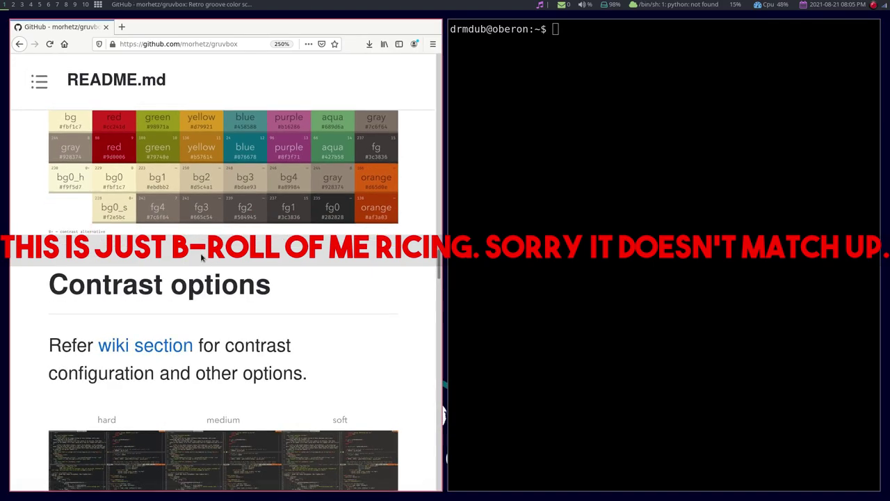
key("ctrl+minus")
key("ctrl+minus")
left_click(186, 216)
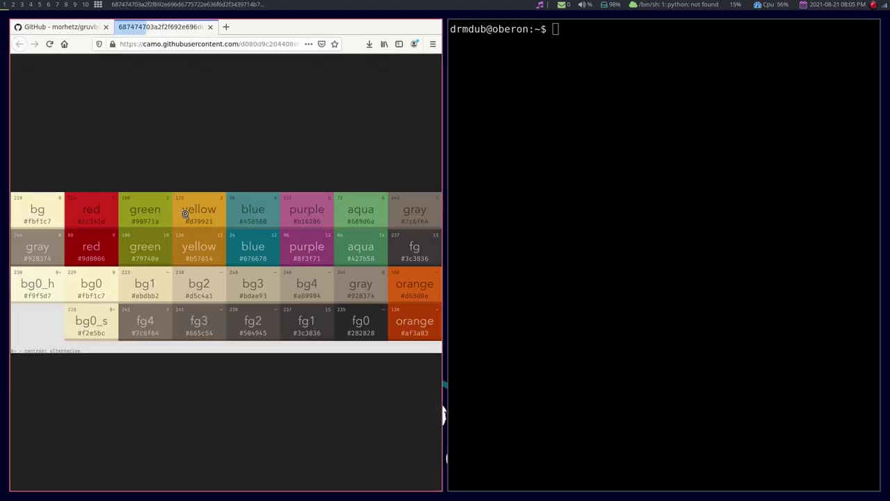
key("ctrl+plus")
key("ctrl+plus")
key("ctrl+plus")
key("ctrl+plus")
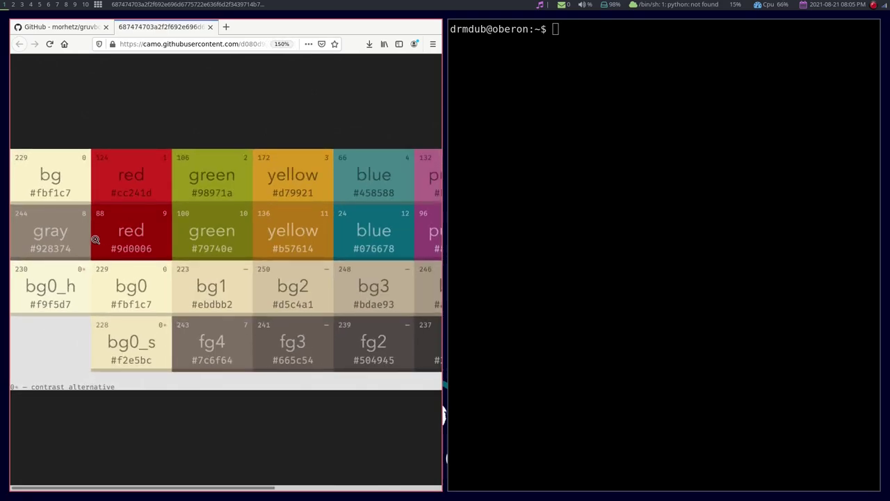
right_click(321, 210)
left_click(562, 161)
In the terminal, change into .config and then into the bspwm folder.
left_click(562, 162)
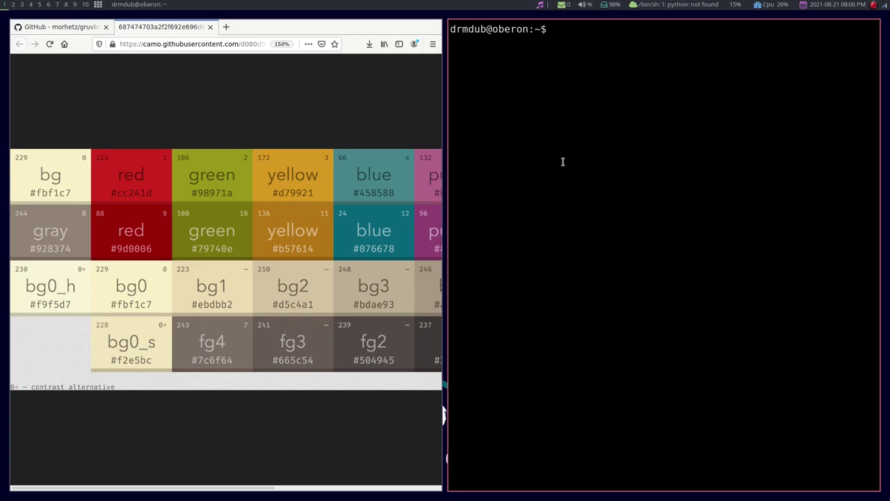
type("cd")
type(" .config/po")
type("l")
key("BackSpace")
key("BackSpace")
key("BackSpace")
key("Return")
type("cd bsw")
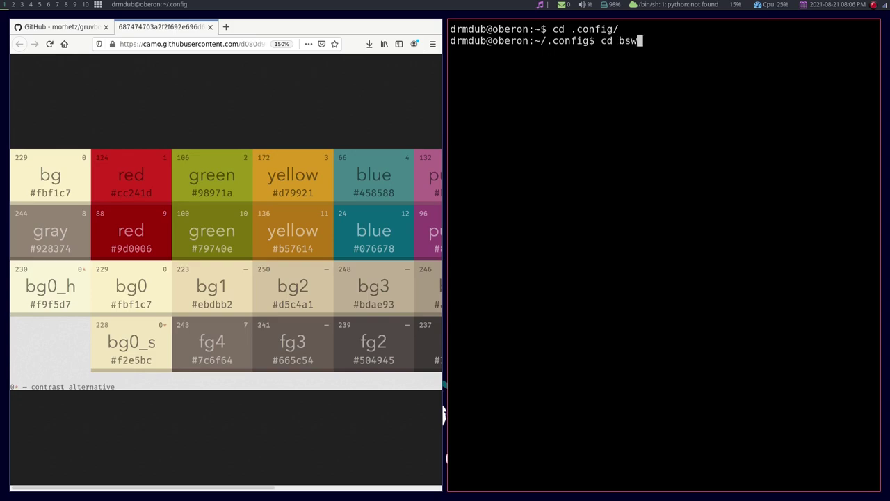
key("BackSpace")
type("pw")
key("Tab")
key("Return")
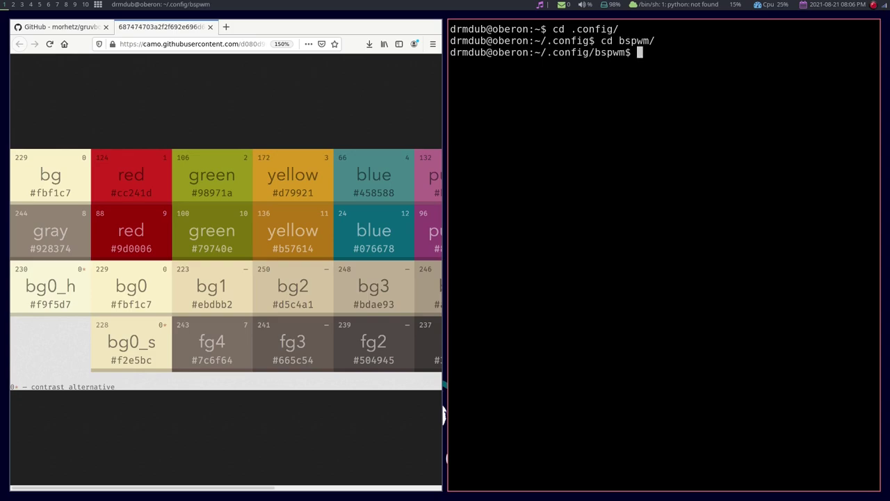
Change into the polybar folder inside bspwm.
type("cd .conf")
key("BackSpace")
key("BackSpace")
key("BackSpace")
key("BackSpace")
key("BackSpace")
type("p")
key("Tab")
key("Return")
type("vi")
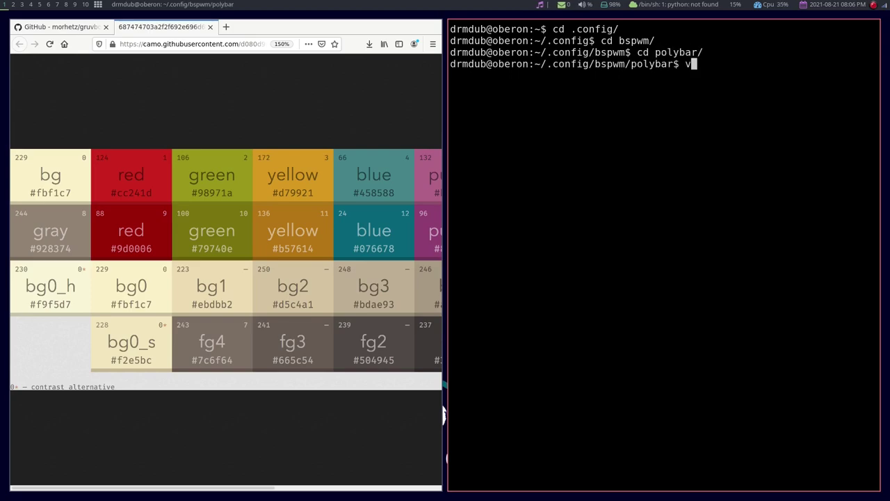
key("BackSpace")
key("BackSpace")
Open the polybar config with nvim and move down to the onedark theme comment.
type("nvim c")
key("Tab")
key("Return")
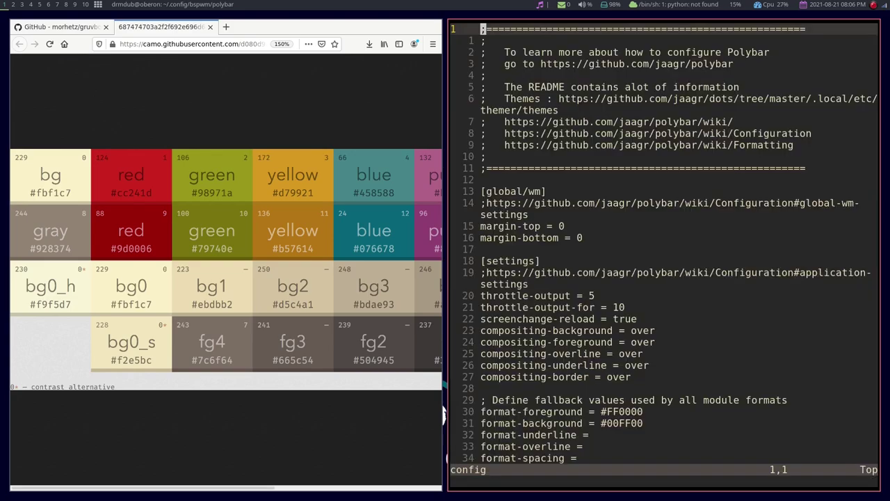
key("j")
key("j")
key("j")
key("j")
key("j")
key("j")
key("j")
key("j")
key("j")
key("j")
key("j")
key("j")
key("j")
key("j")
key("j")
key("j")
key("j")
key("j")
key("j")
key("j")
key("j")
key("j")
key("j")
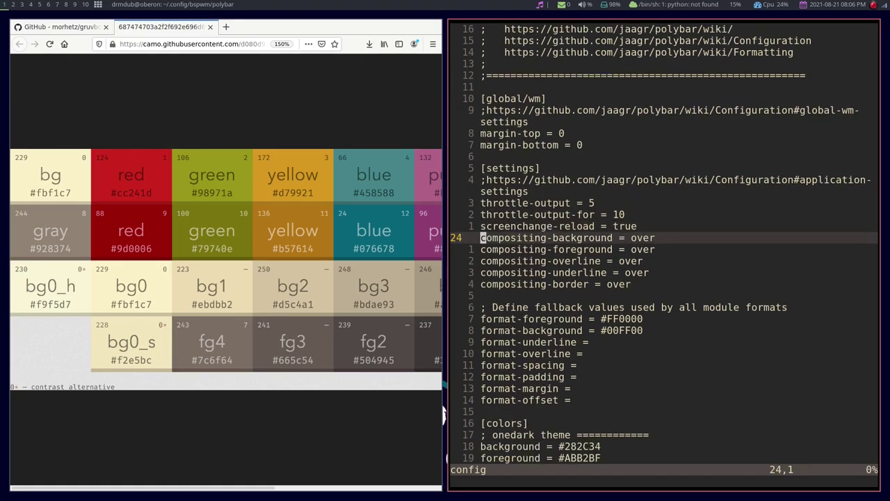
key("j")
key("j")
key("j")
key("j")
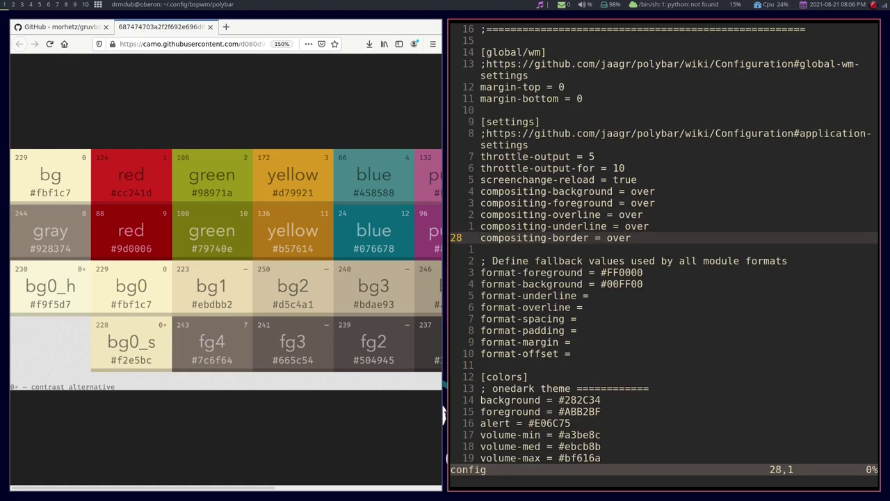
key("j")
key("j")
key("j")
key("j")
key("j")
key("j")
key("j")
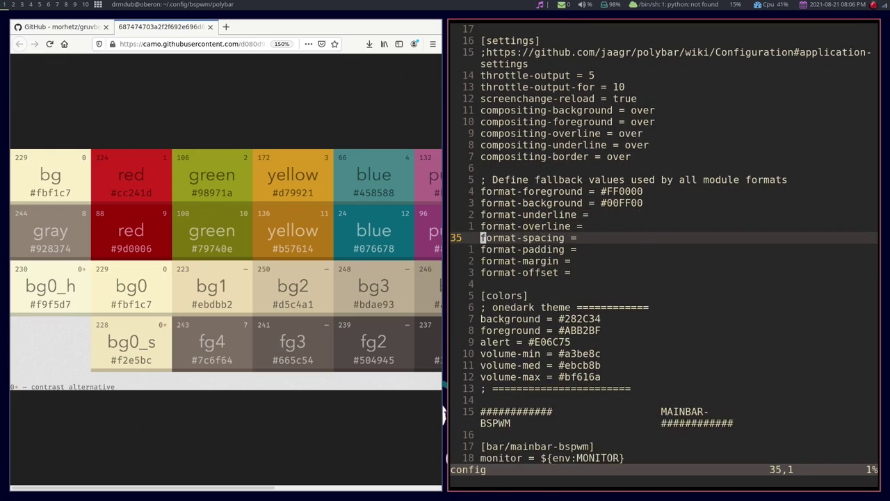
key("j")
key("j")
key("j")
key("j")
key("j")
key("j")
Rename the theme comment to gruvbox, set the background to #665c54 and save.
type("w")
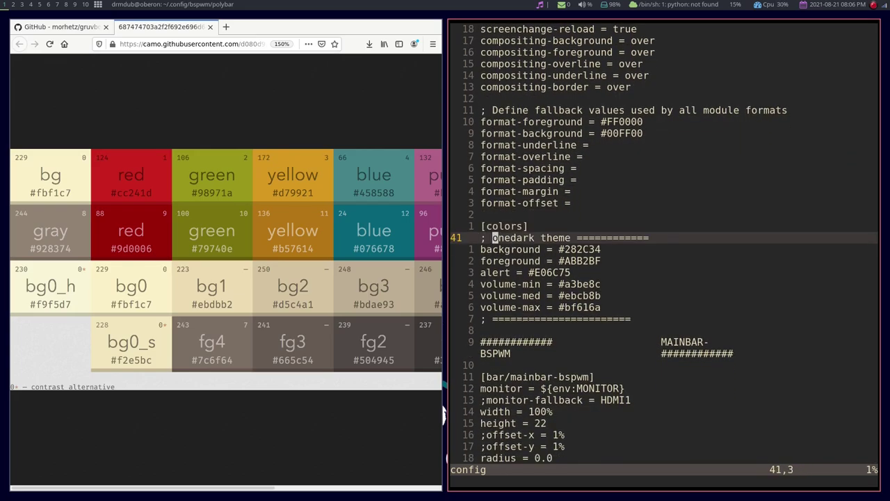
type("cwgruvb")
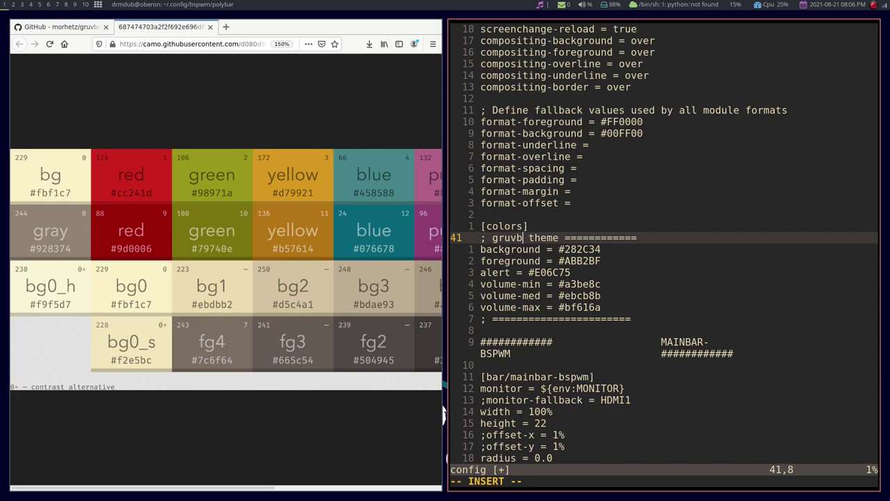
type("ox")
key("Escape")
key("j")
key("w")
key("w")
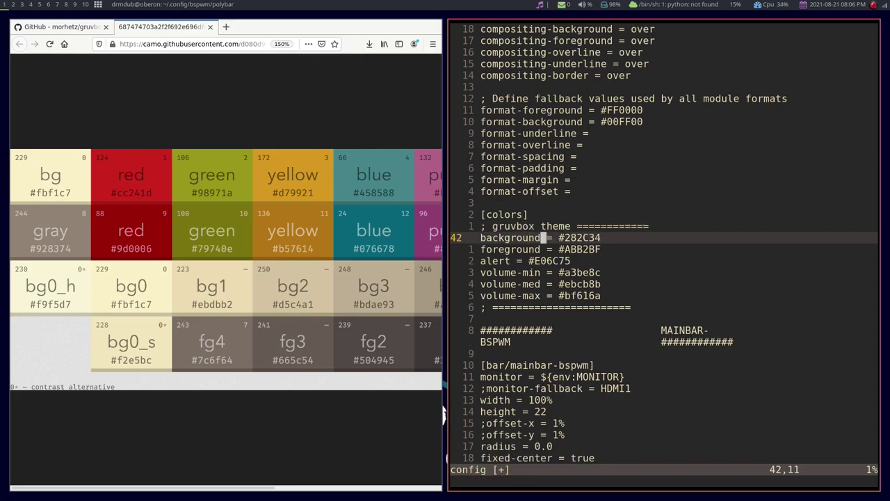
key("l")
key("C")
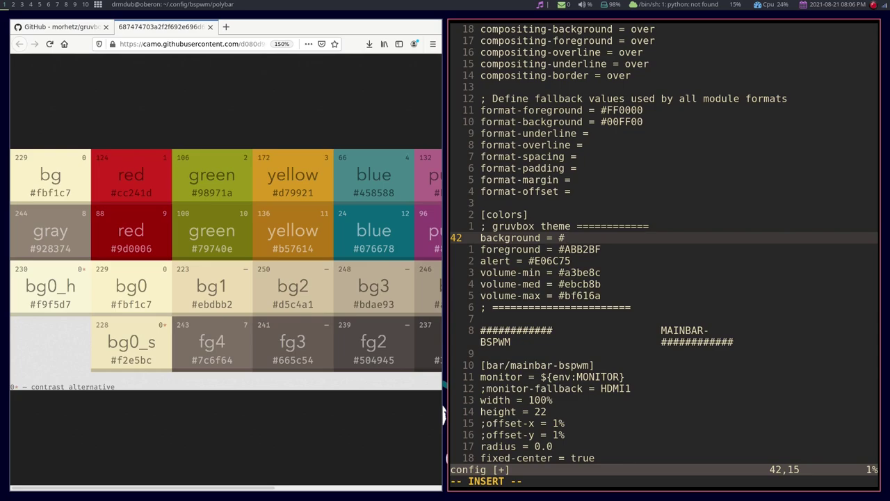
type("665c54")
key("Escape")
type(":w")
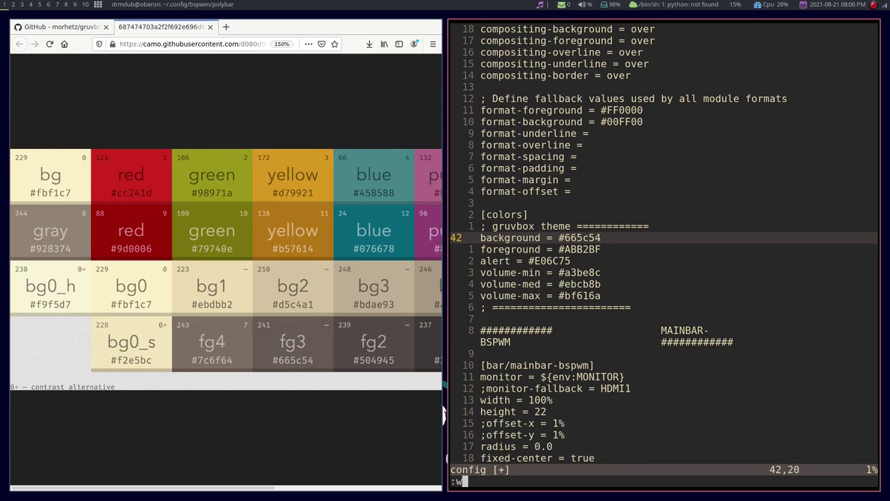
key("Return")
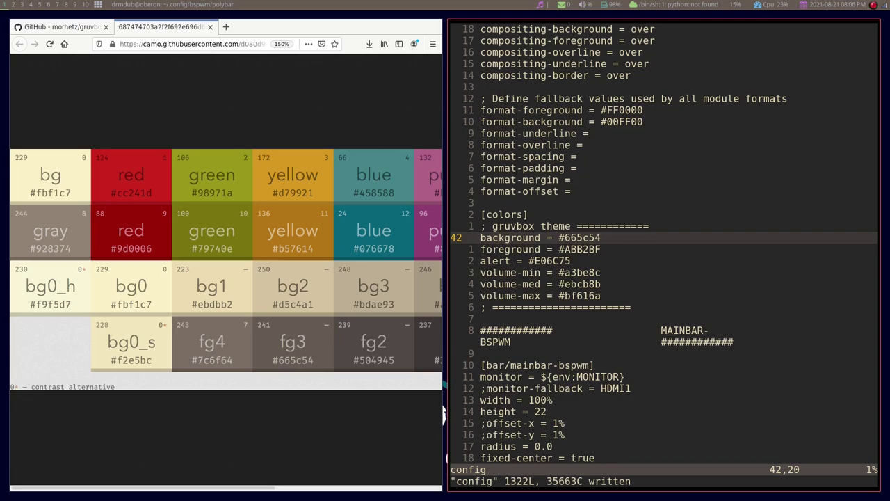
Change the background colour to #504945 and save the config again.
key("h")
key("h")
key("h")
key("h")
key("h")
key("shift+c")
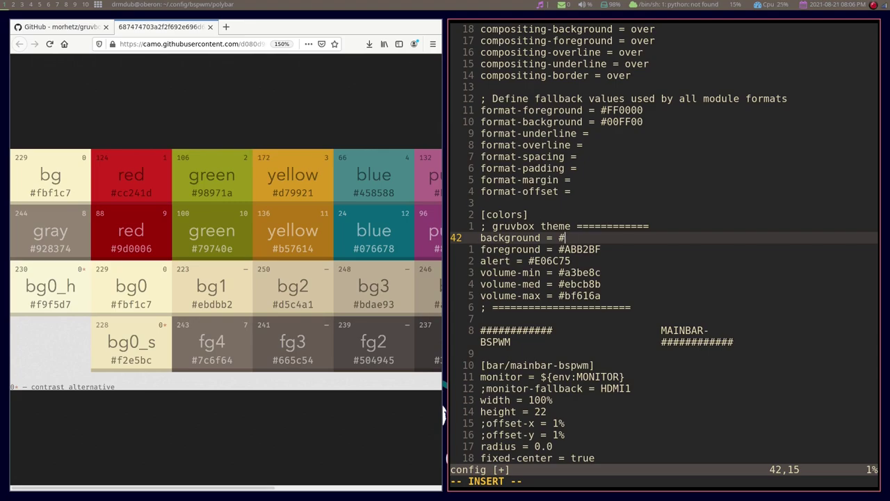
type("504945")
key("Escape")
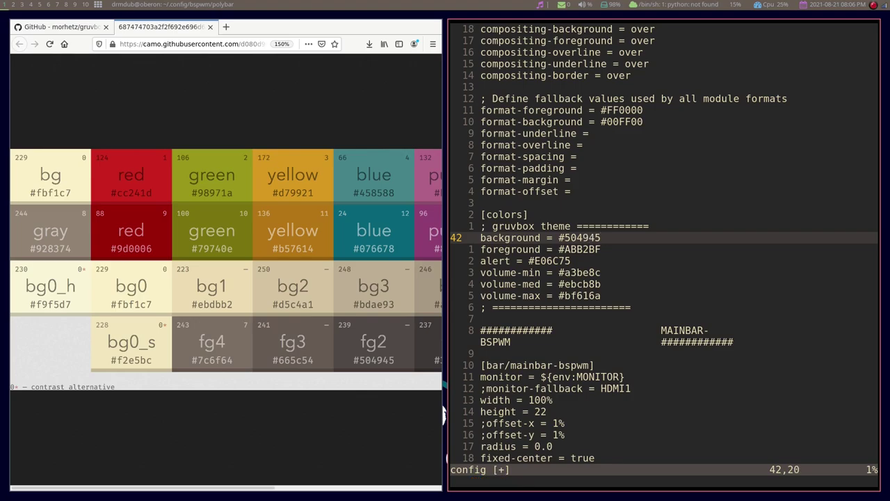
type("w")
key("Return")
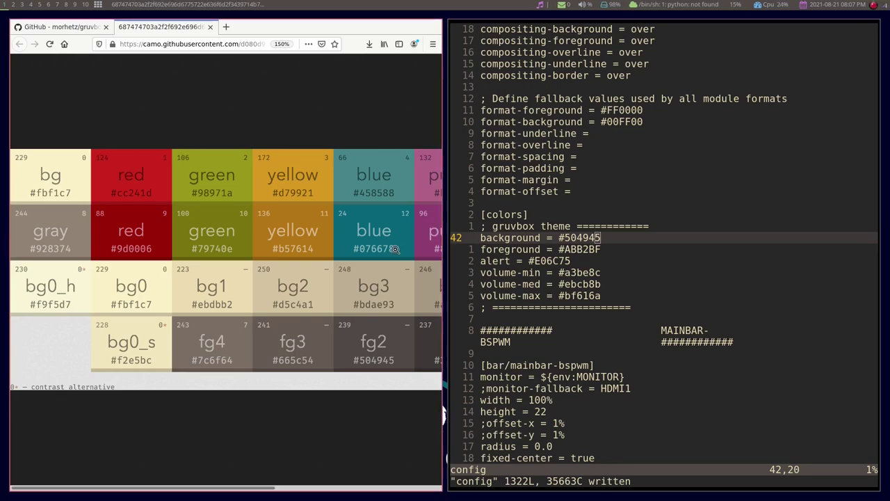
scroll(373, 255, "right", 1)
scroll(373, 255, "right", 5)
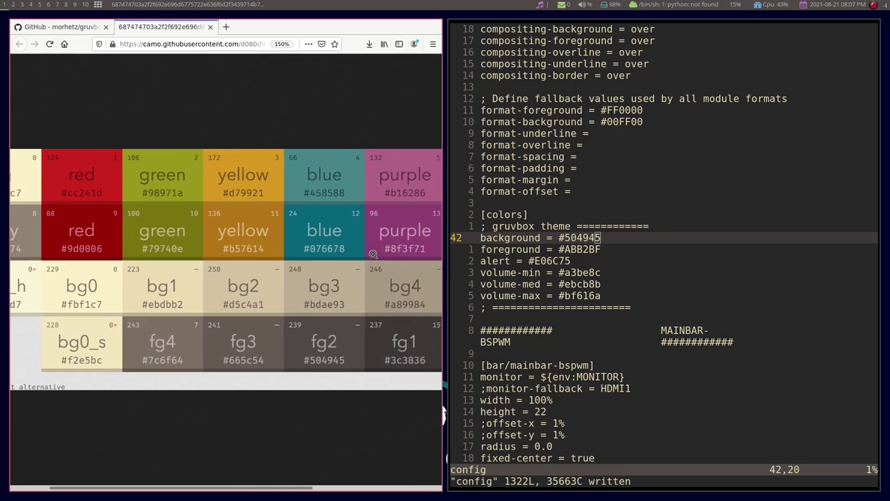
scroll(373, 254, "right", 3)
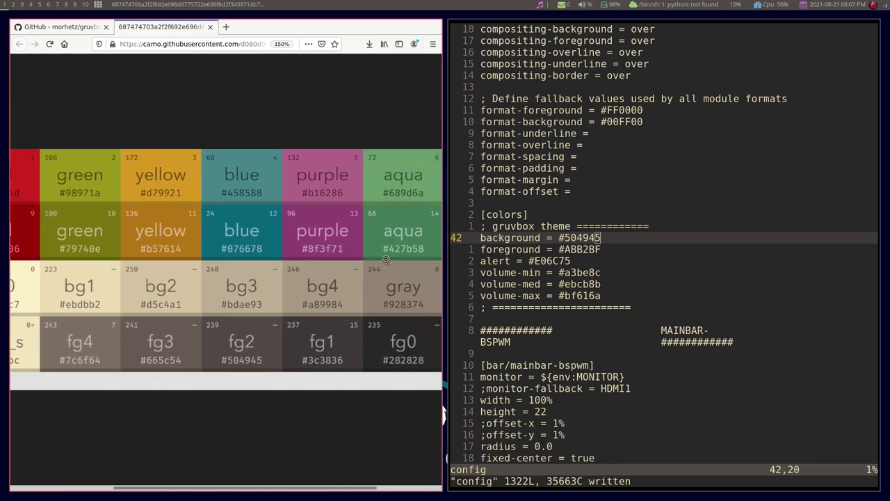
Set the polybar background to #3c3836 and foreground to #fbf1c7, then save with :w.
key("h")
key("h")
key("h")
key("h")
key("h")
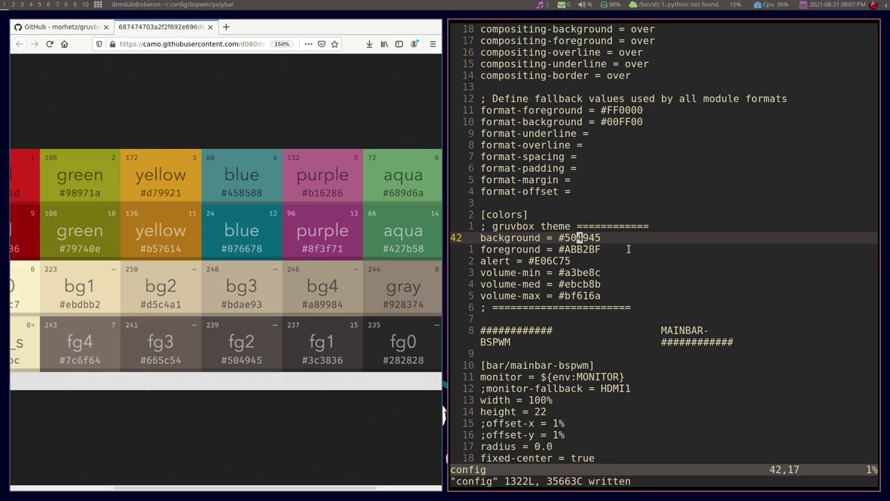
type("C3")
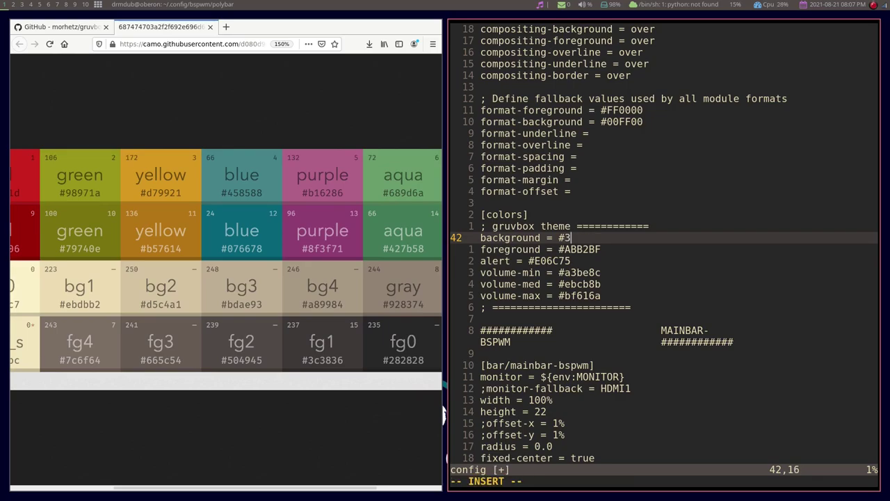
type("c3836j")
key("Down")
key("BackSpace")
key("BackSpace")
key("BackSpace")
key("BackSpace")
key("BackSpace")
key("BackSpace")
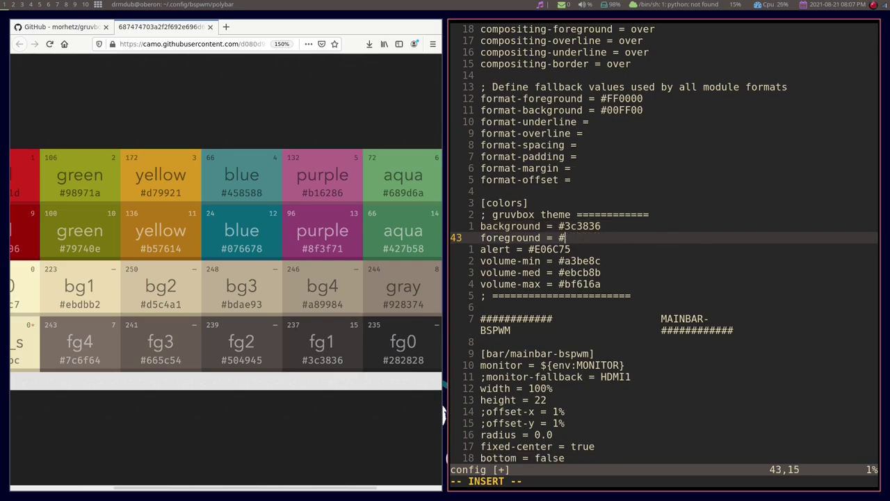
scroll(363, 324, "left", 3)
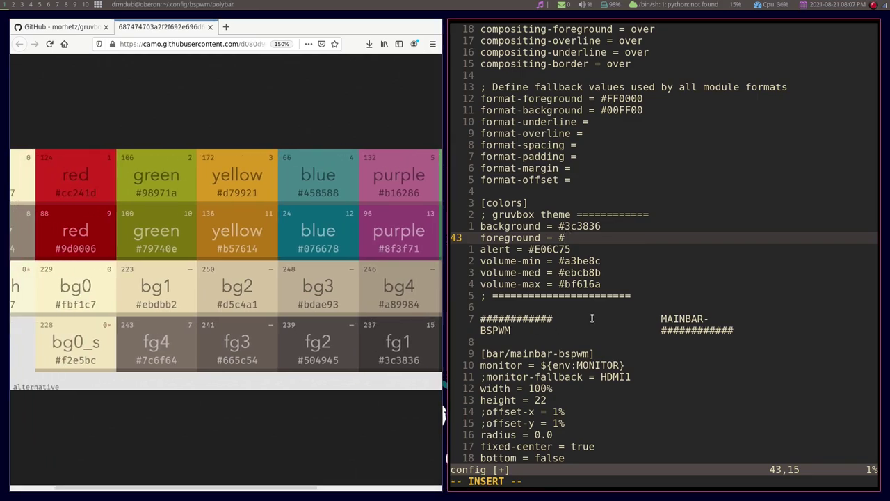
type("fbf1c7")
key("Escape")
type(":w")
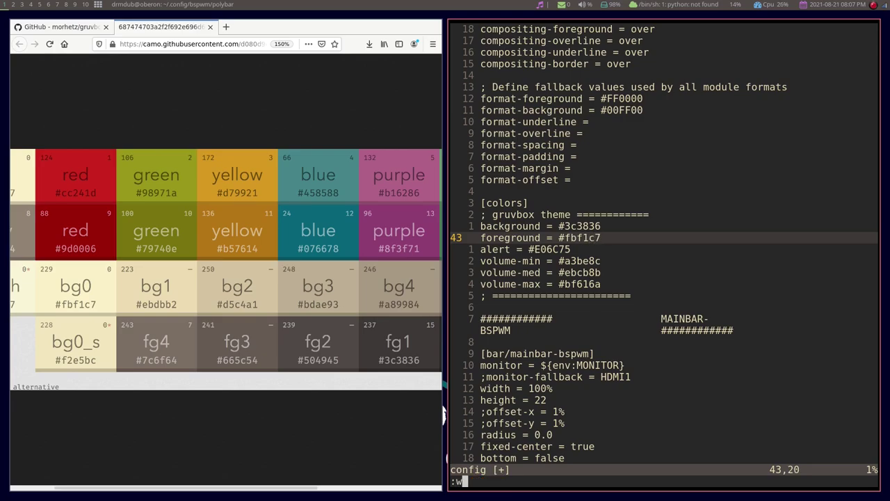
key("Return")
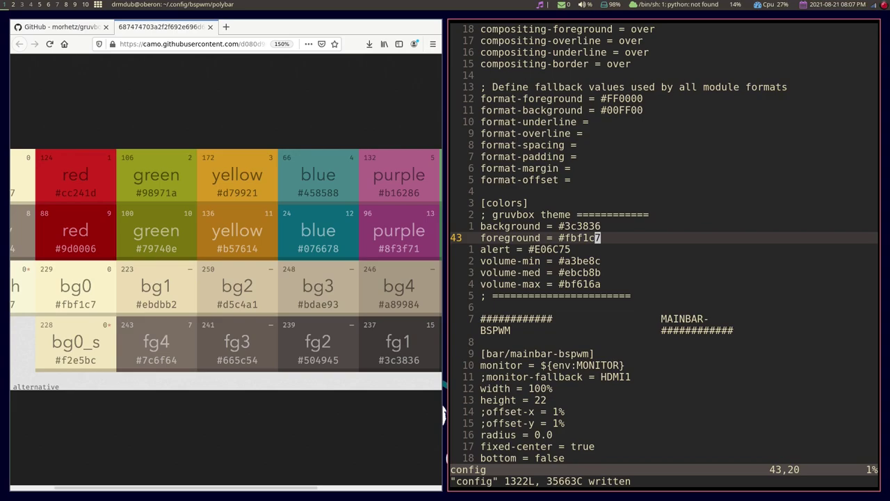
Search Google Images for 'gruvbox wallpaper debian' in a new tab.
left_click(226, 26)
left_click(196, 45)
type("gr")
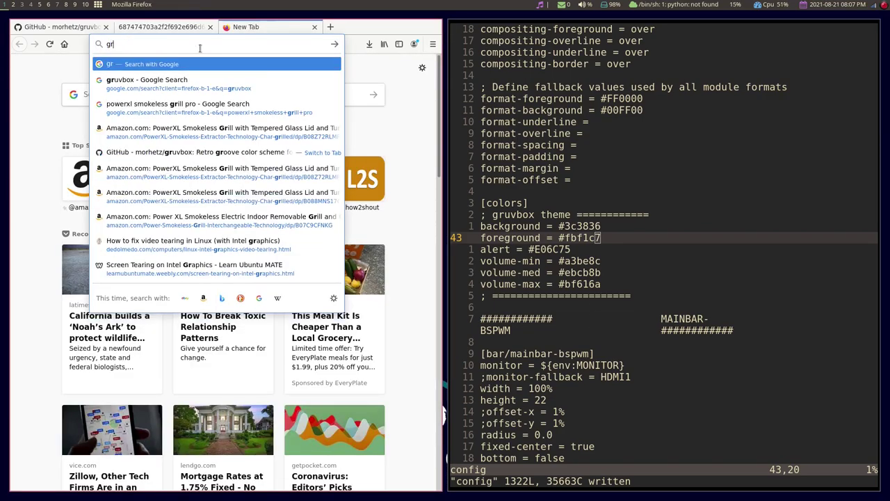
type("uvbox wallp")
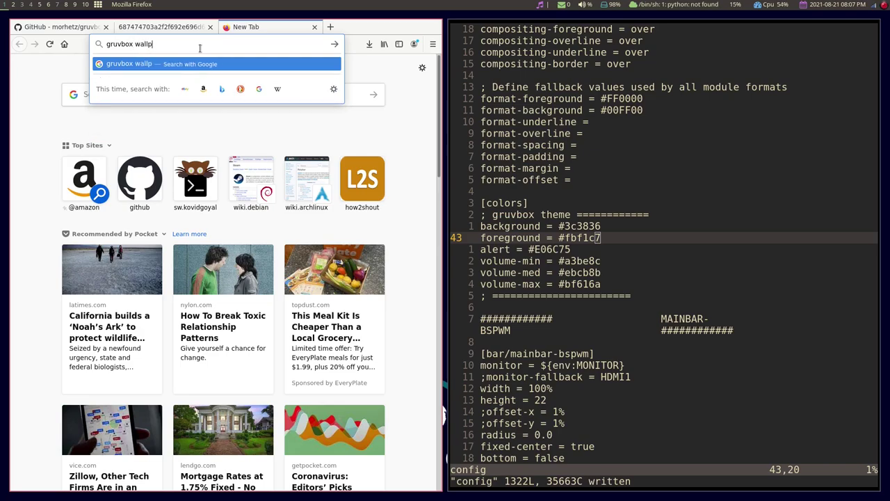
type("aper ")
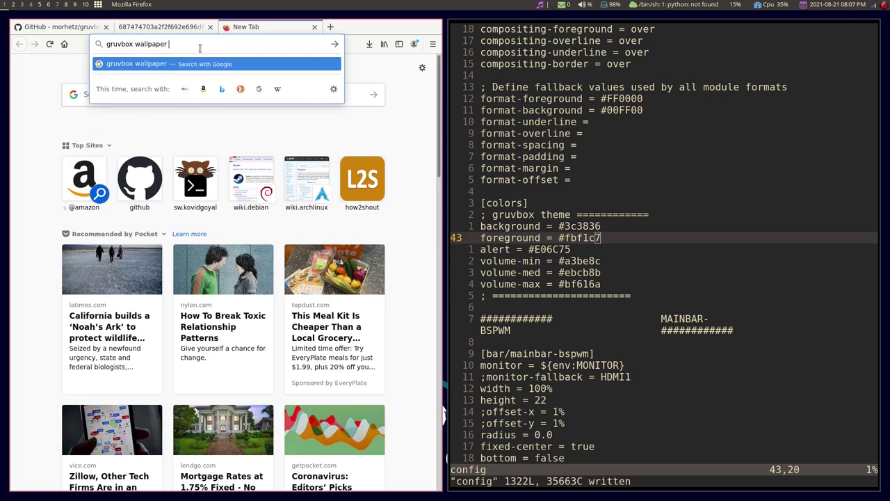
type("debian")
key("Return")
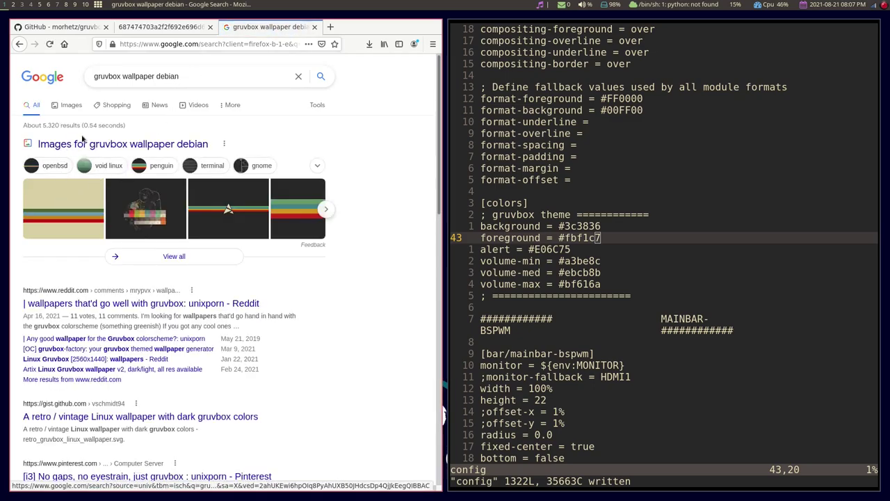
left_click(66, 106)
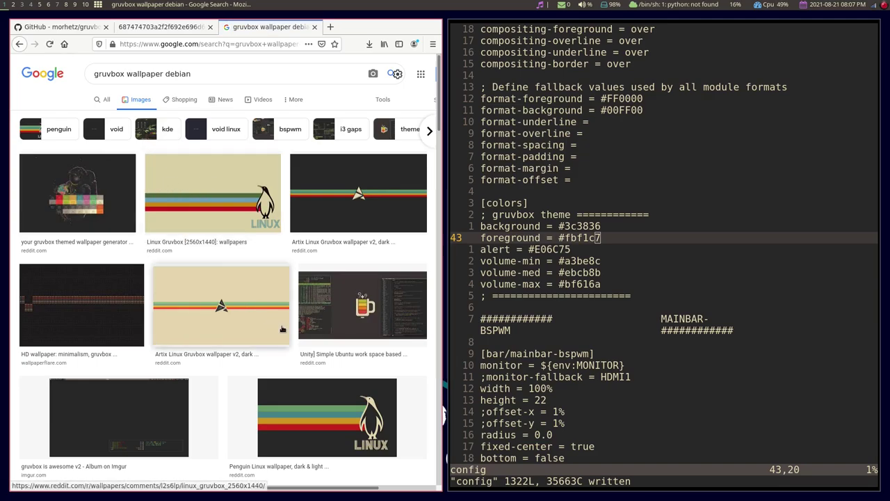
Preview the Penguin Linux wallpaper, open its source post and full-size image, then cancel saving.
left_click(326, 410)
right_click(280, 171)
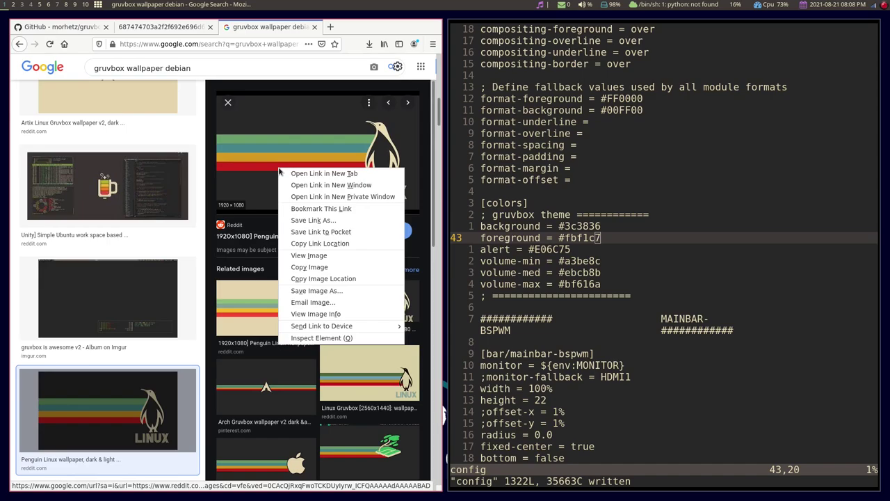
left_click(319, 176)
right_click(280, 174)
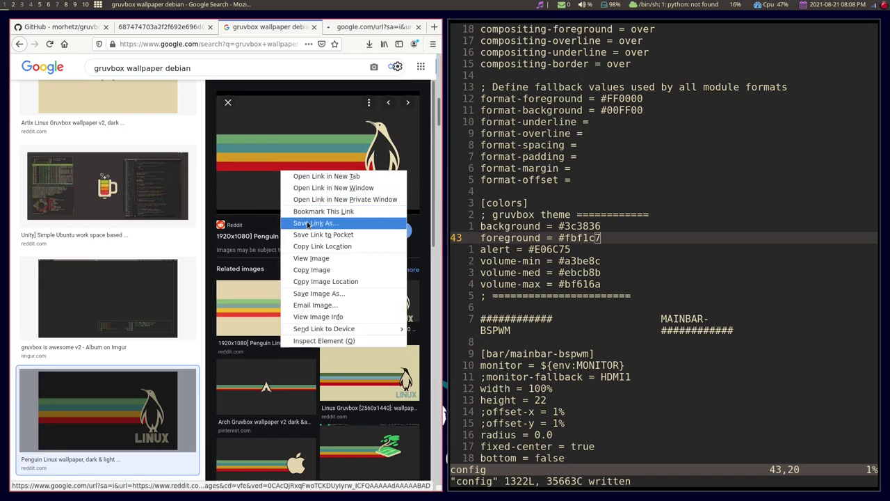
left_click(310, 258)
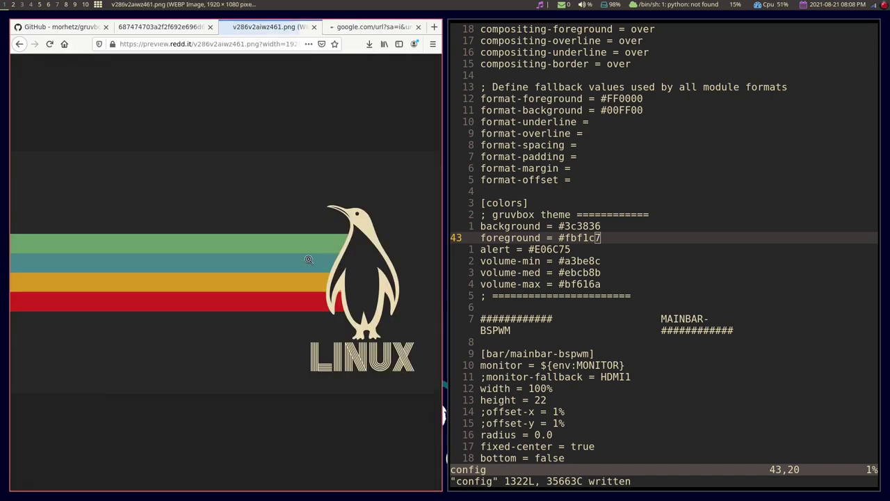
right_click(219, 236)
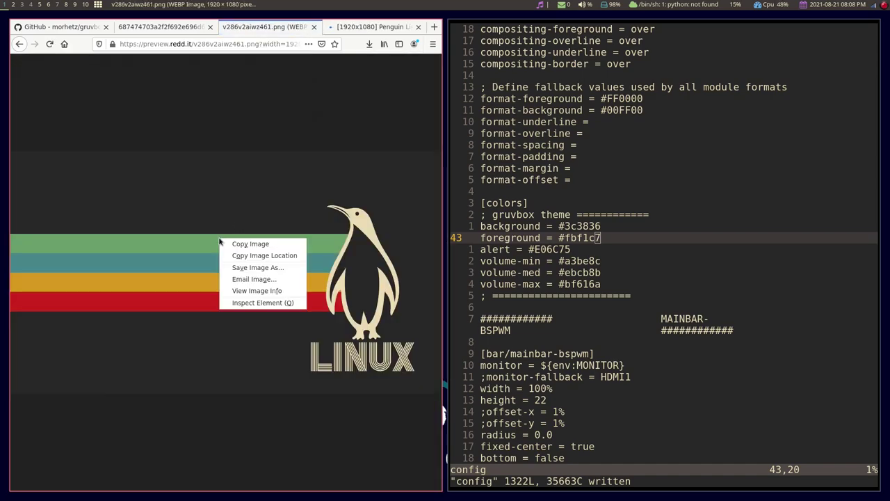
left_click(267, 280)
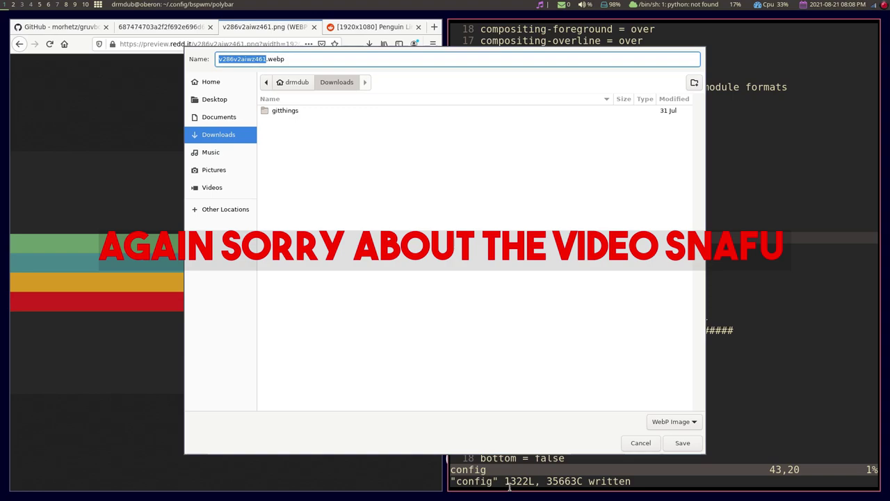
left_click(641, 443)
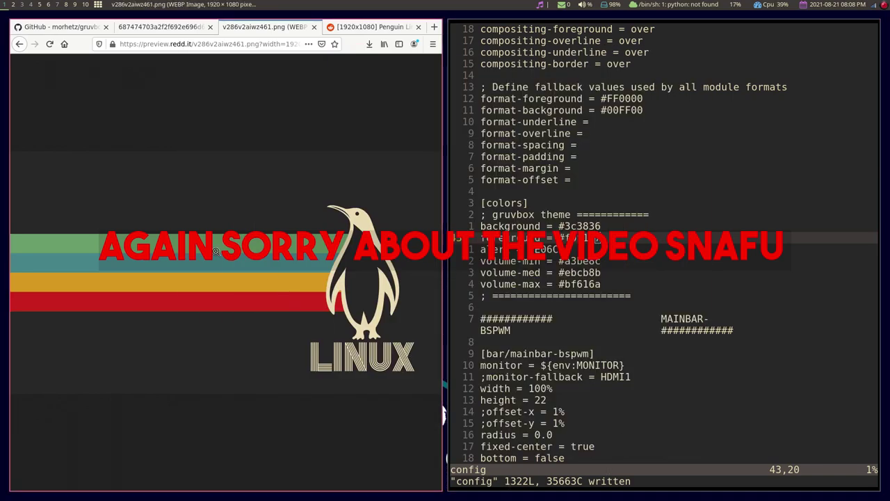
Save the Reddit post's penguin wallpaper as a WebP image into the Pictures folder.
left_click(314, 27)
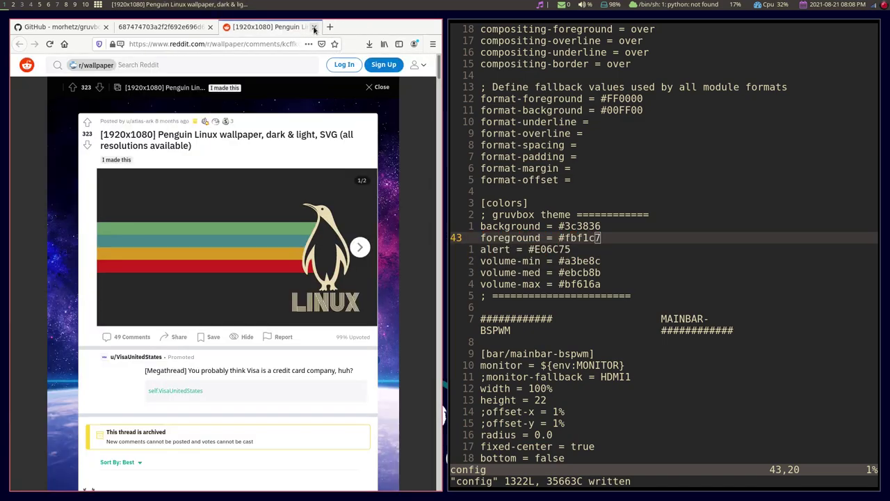
left_click(212, 218)
right_click(220, 239)
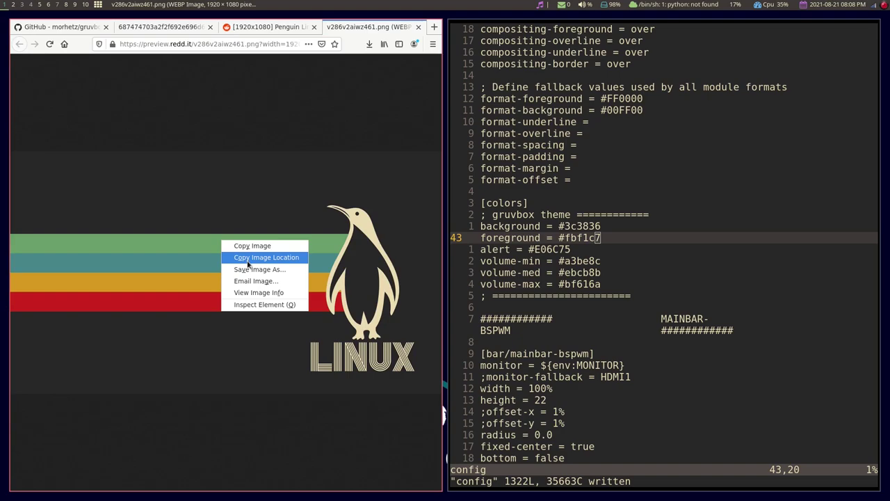
left_click(249, 269)
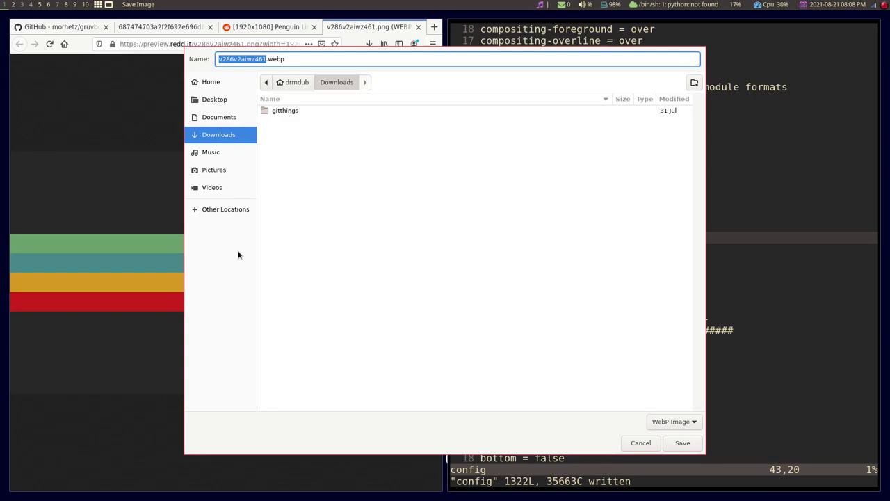
double_click(276, 59)
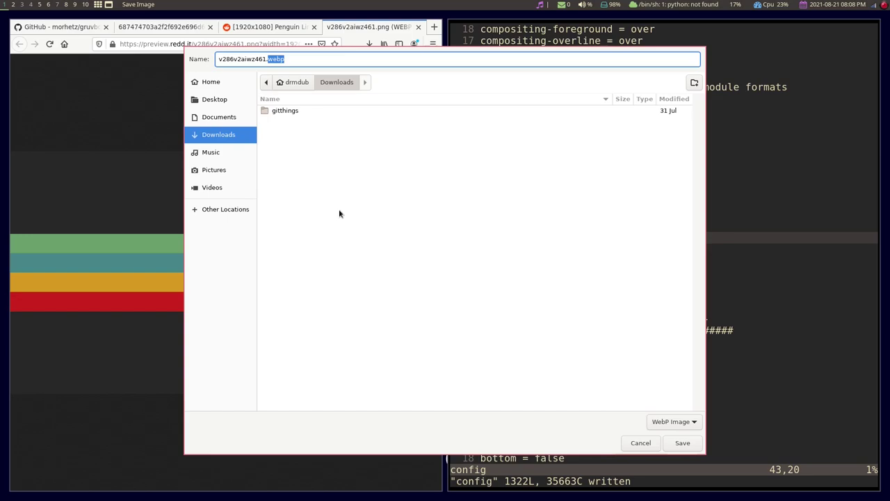
left_click(226, 171)
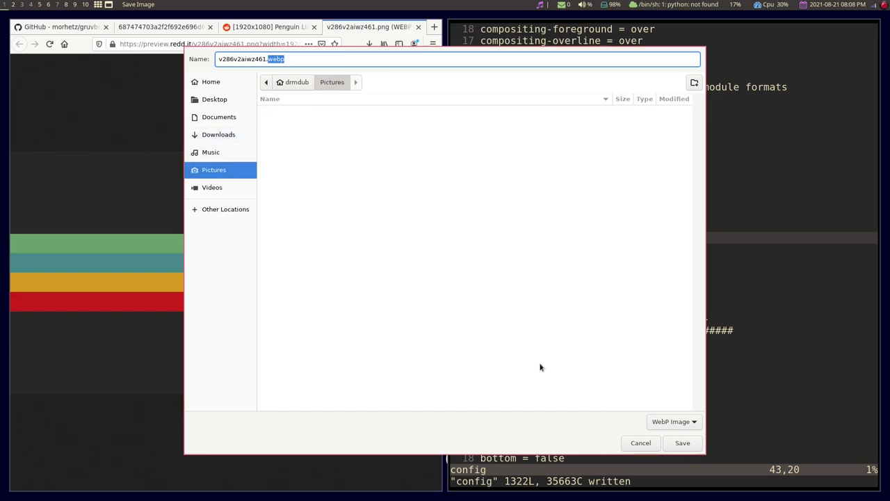
left_click(684, 445)
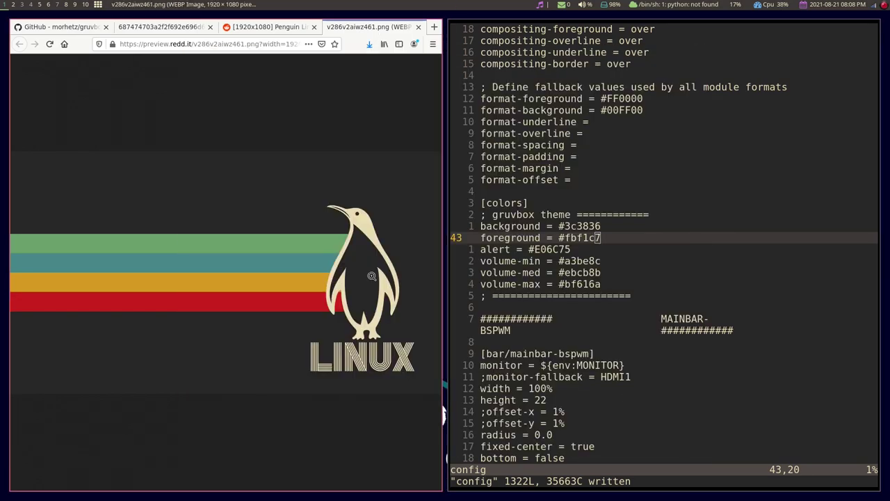
Switch to workspace 8 and launch Nitrogen from the application launcher.
key("super+8")
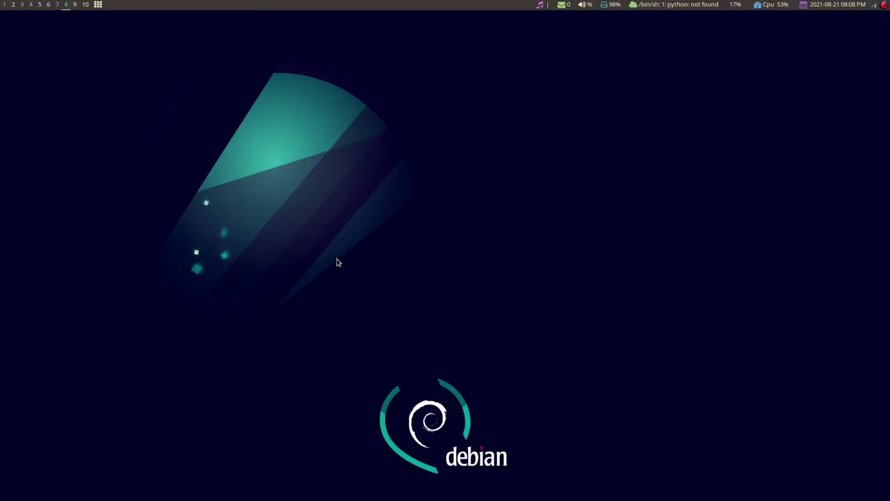
key("super+d")
type("ristretto")
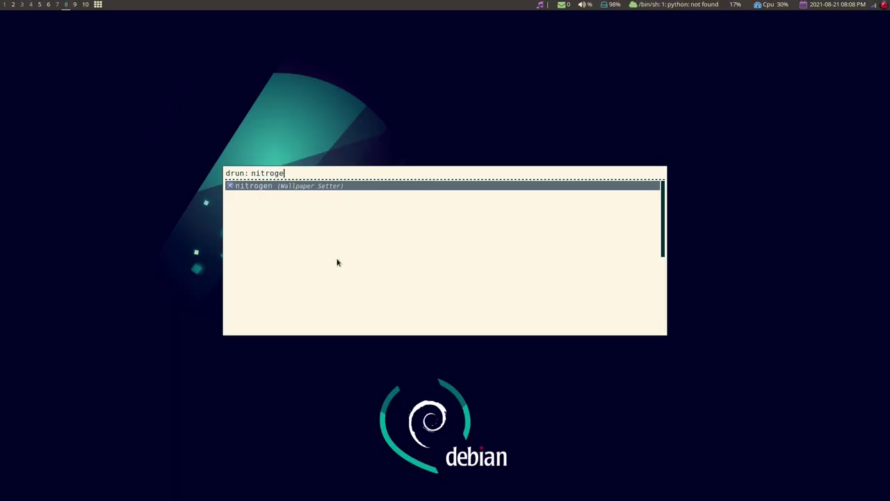
key("Return")
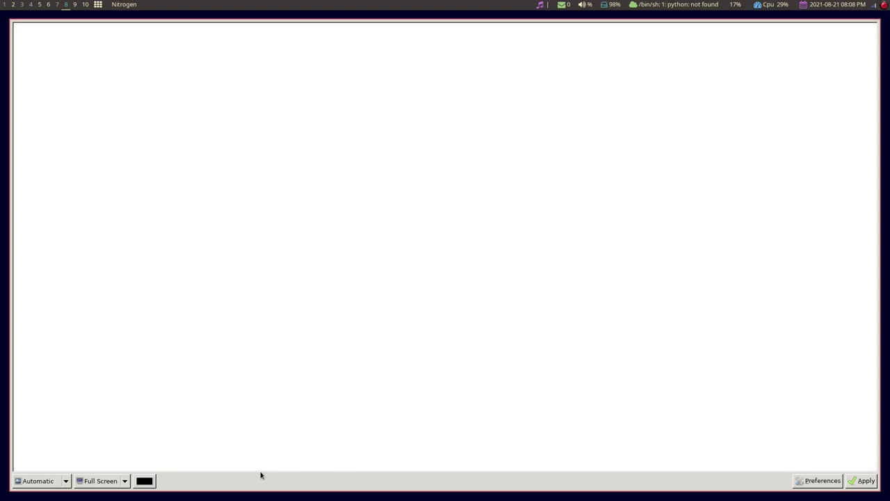
Add Pictures as a Nitrogen wallpaper directory, close Nitrogen and return to workspace 2.
left_click(809, 480)
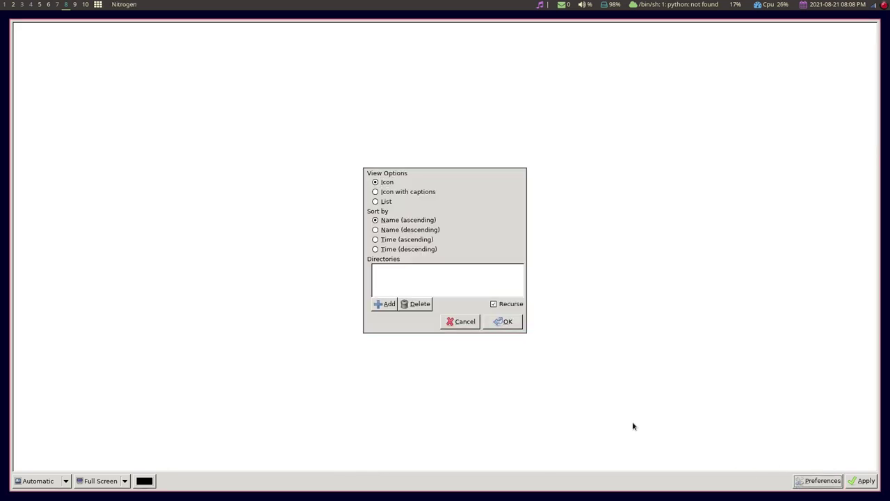
left_click(381, 305)
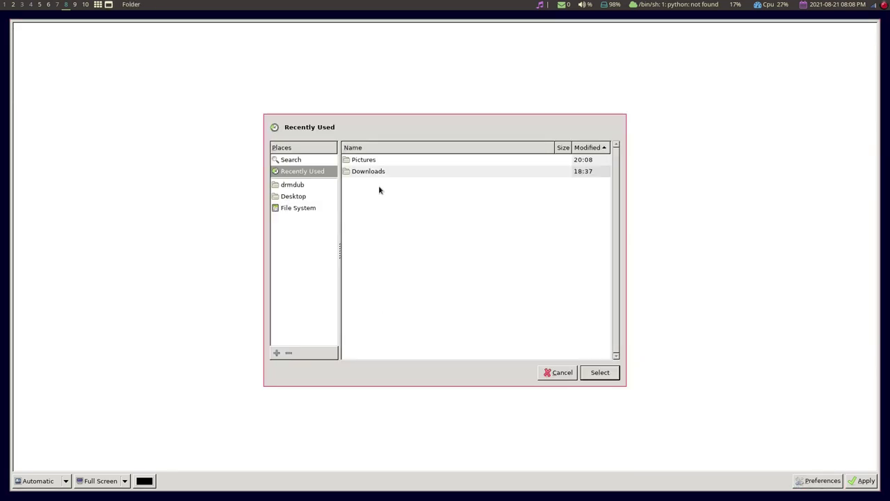
left_click(378, 160)
left_click(605, 372)
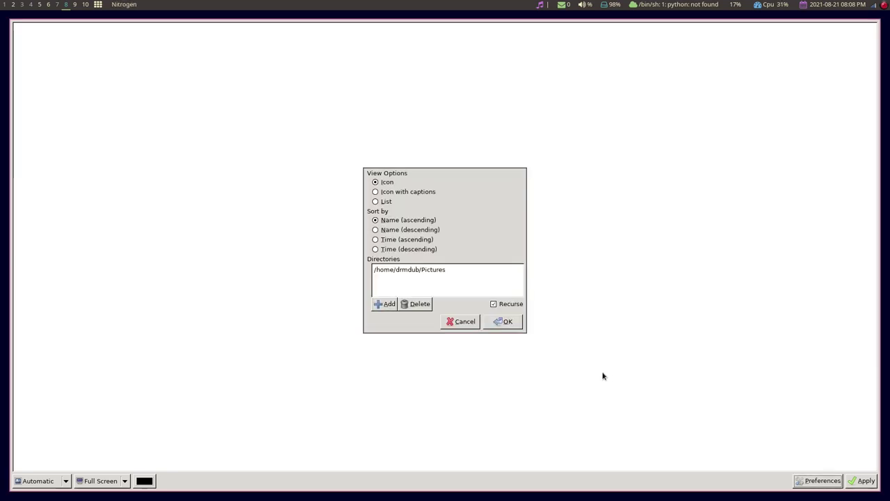
left_click(502, 321)
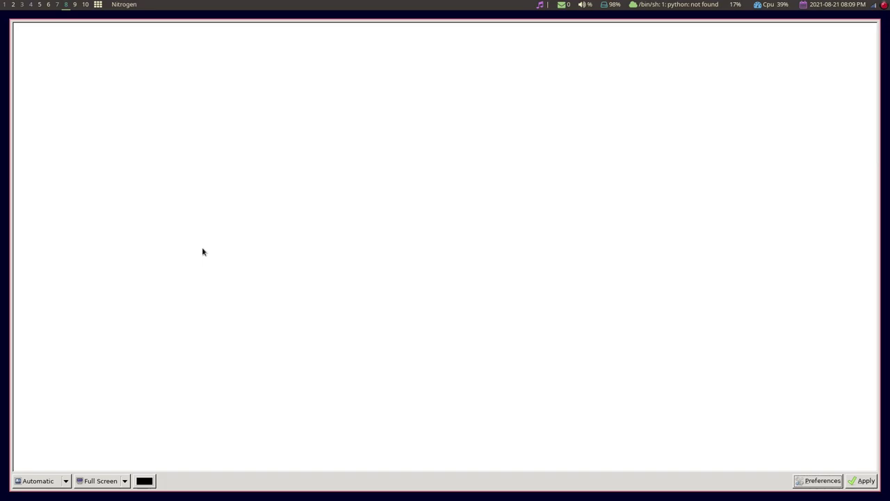
key("super+shift+q")
key("super+2")
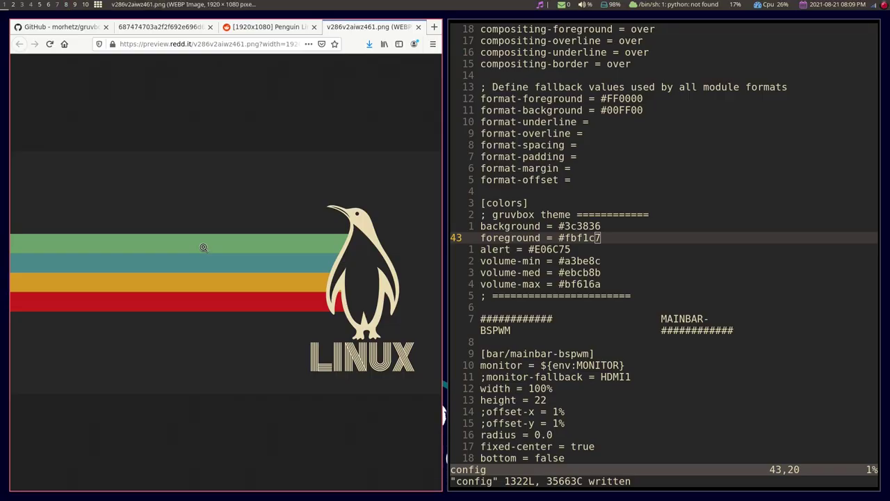
Open a terminal on an empty workspace and install ImageMagick with sudo apt install imagemagick.
left_click(76, 4)
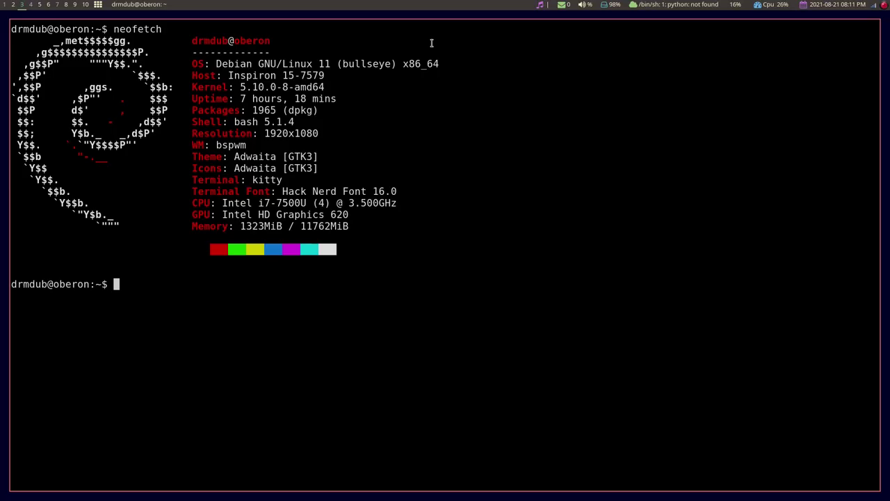
key("ctrl+shift+equal")
key("ctrl+shift+equal")
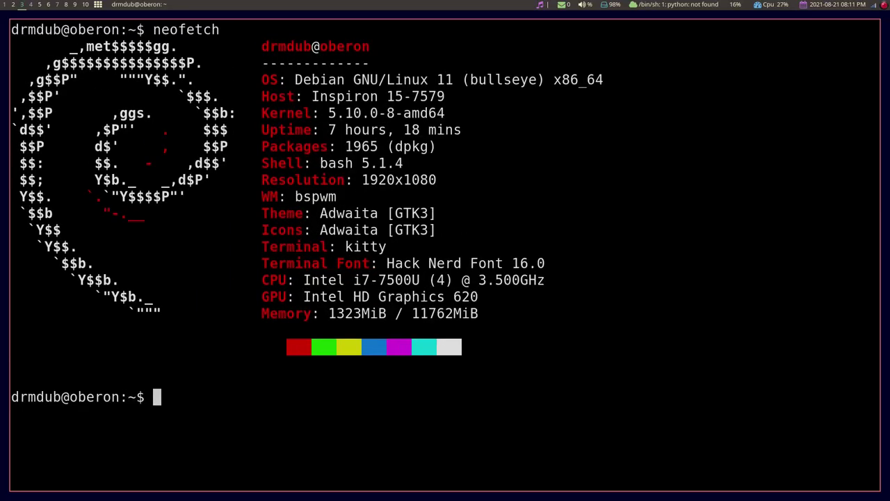
type("sudo apt instal")
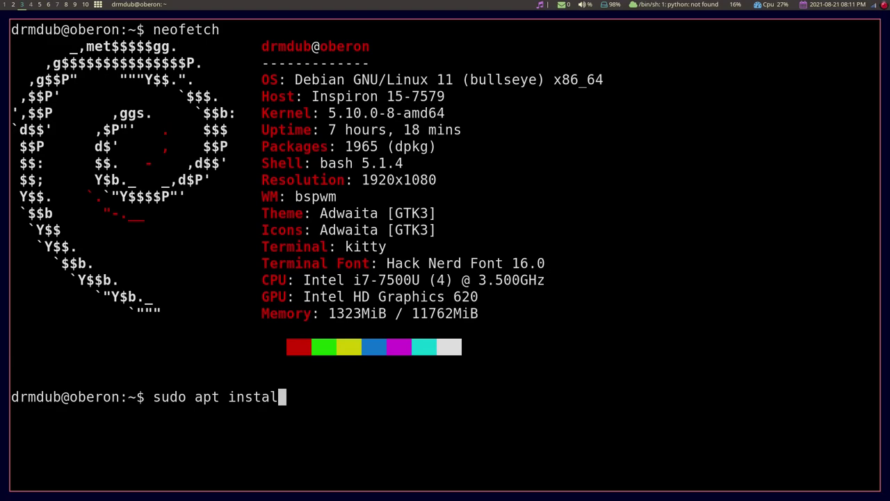
type("l imagemagick")
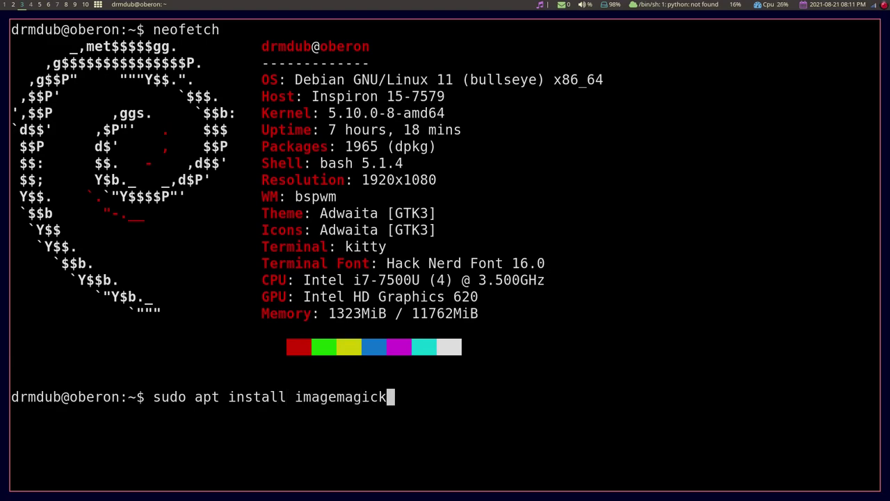
key("Return")
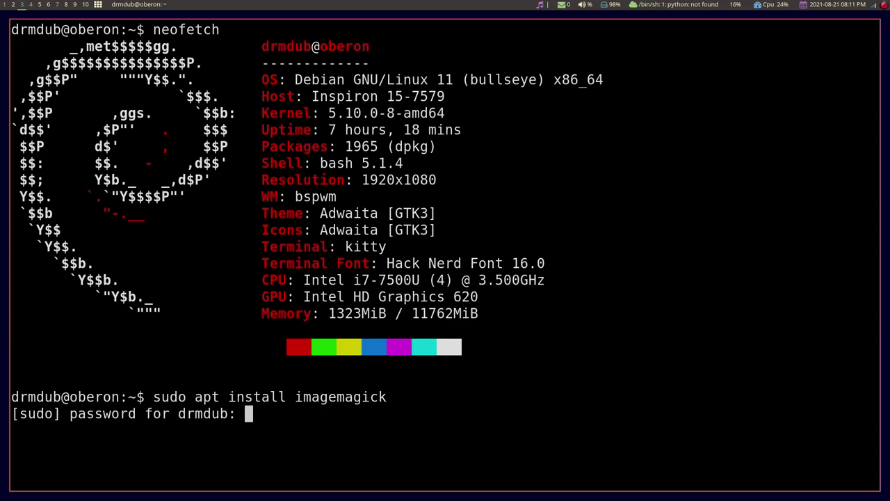
key("Return")
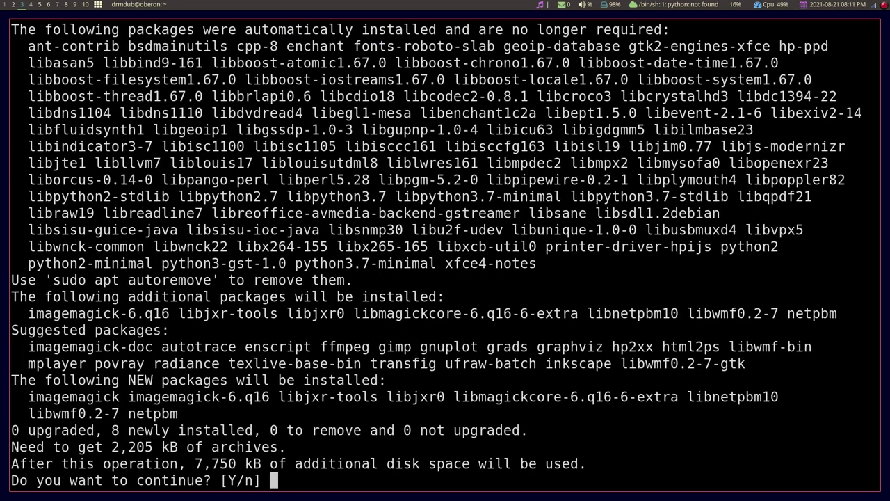
type("y")
key("Return")
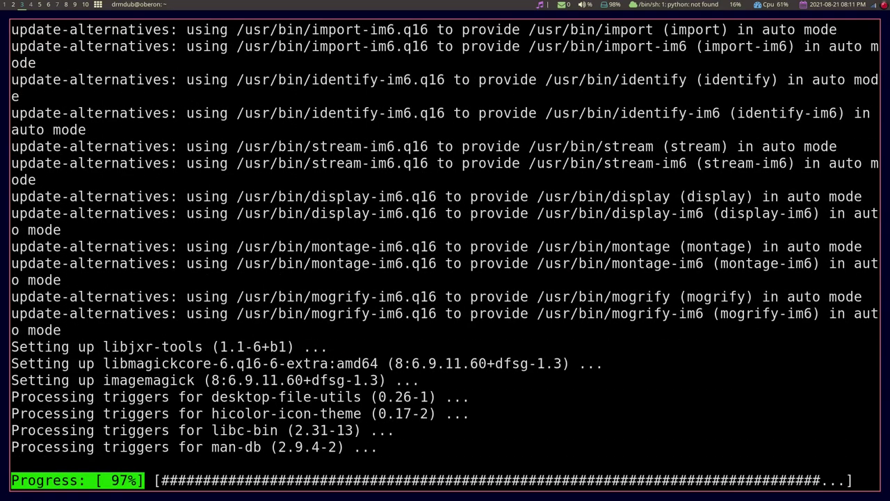
Clear the terminal, change into the Pictures folder and list its files.
key("ctrl+l")
type("cd")
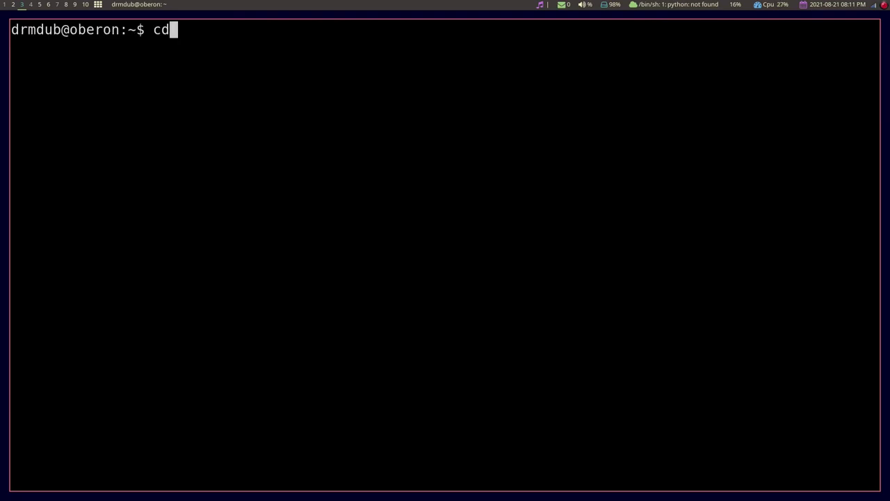
type(" Pic")
key("Tab")
key("Return")
type("l")
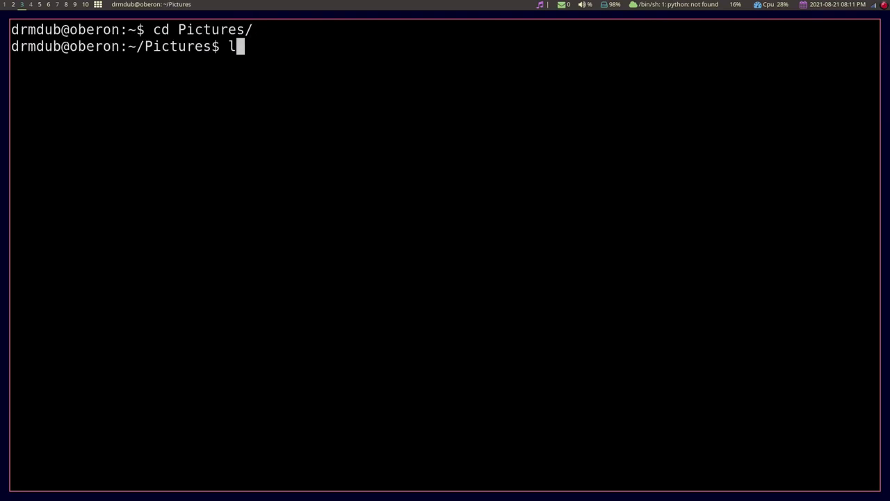
type("s")
key("Return")
Convert the downloaded WebP wallpaper to wallpaper.jpg, then close the terminal and switch to workspace 7.
type("con")
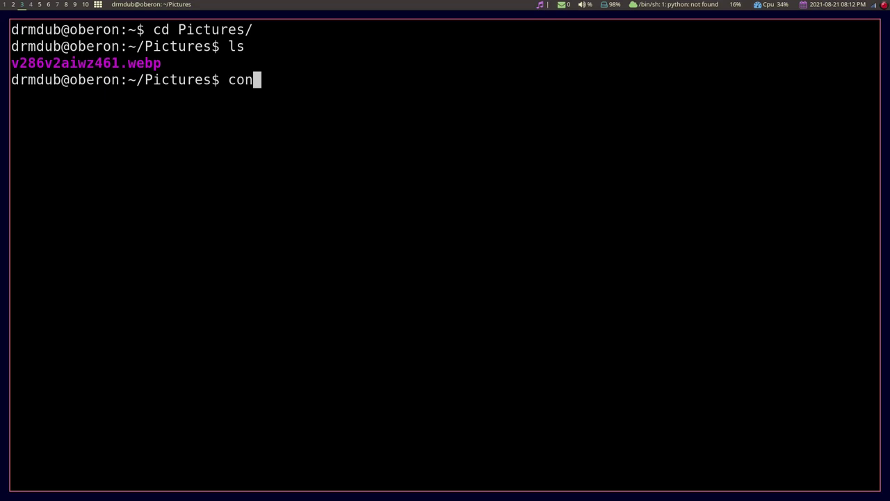
type("vert ")
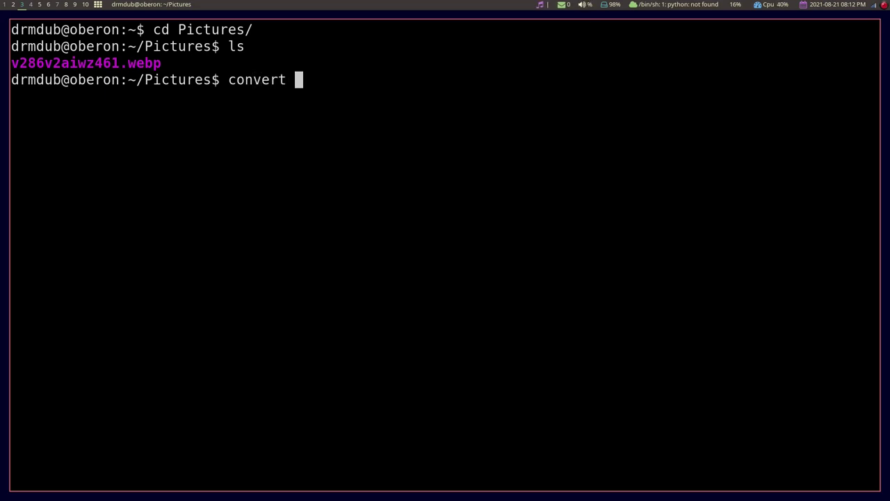
type("v")
key("Tab")
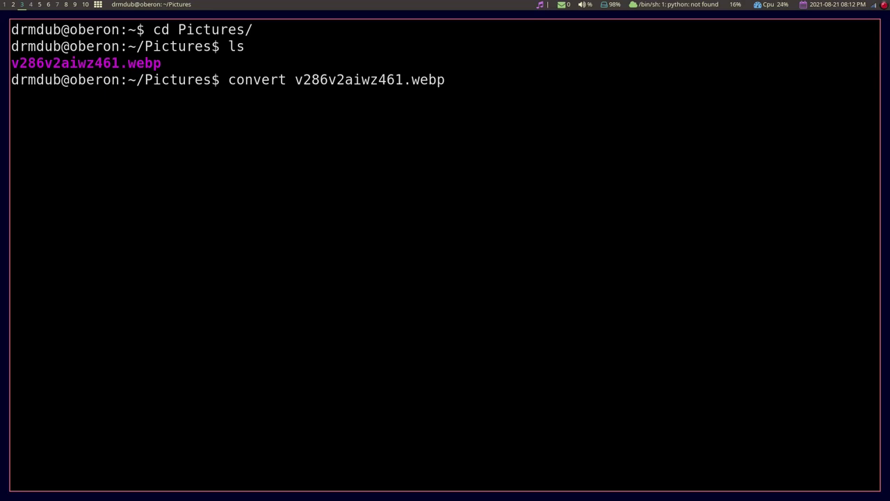
type("wallpaper.")
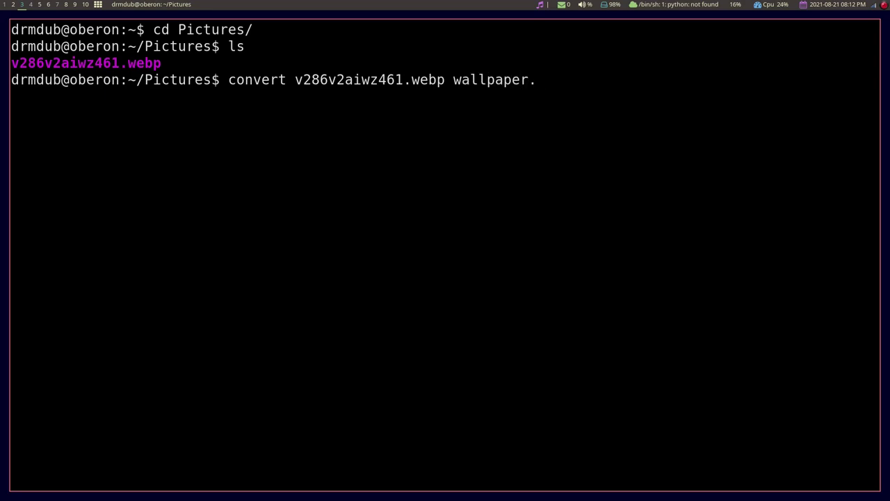
type("jpg")
key("Return")
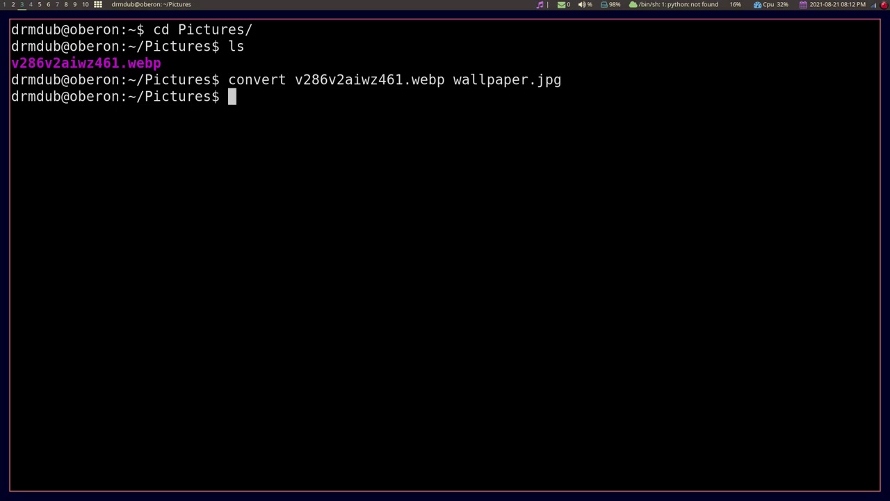
key("ctrl+d")
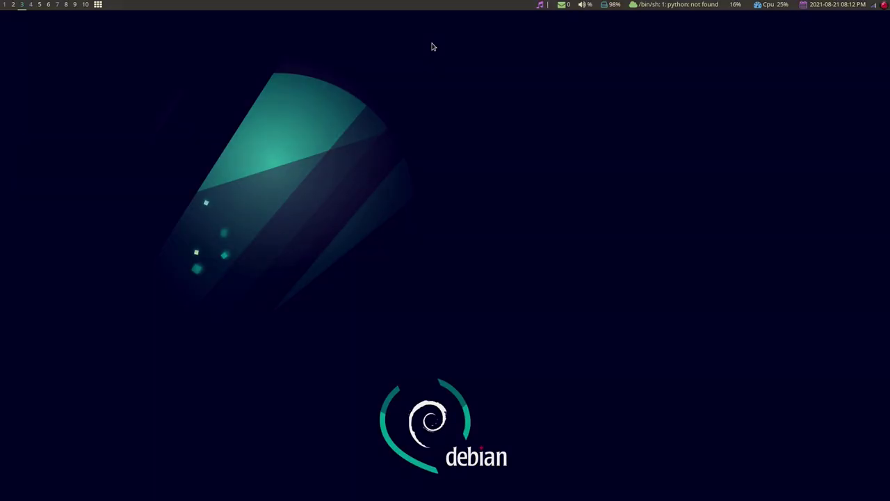
key("super+7")
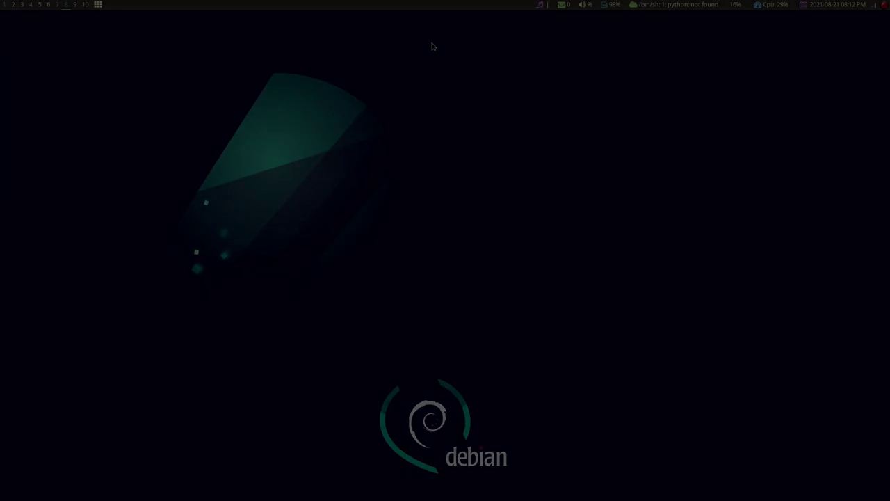